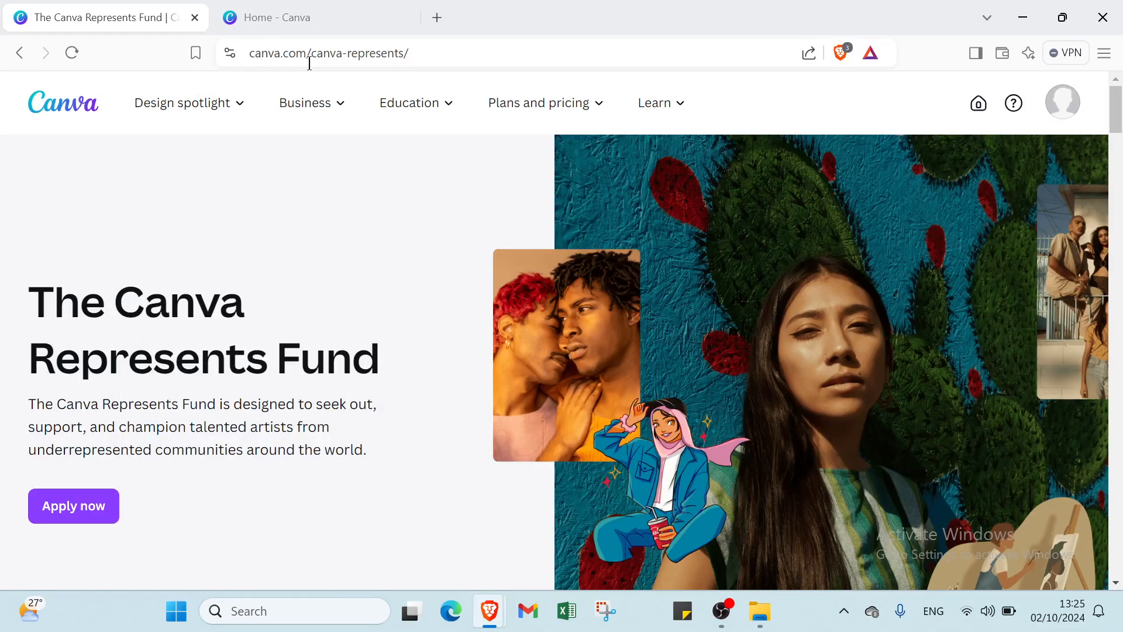
Step: Read through the Canva Represents Fund page, including the sections on representative content and becoming a Canva Represents artist
scroll(620, 381, down, 3)
scroll(553, 374, up, 3)
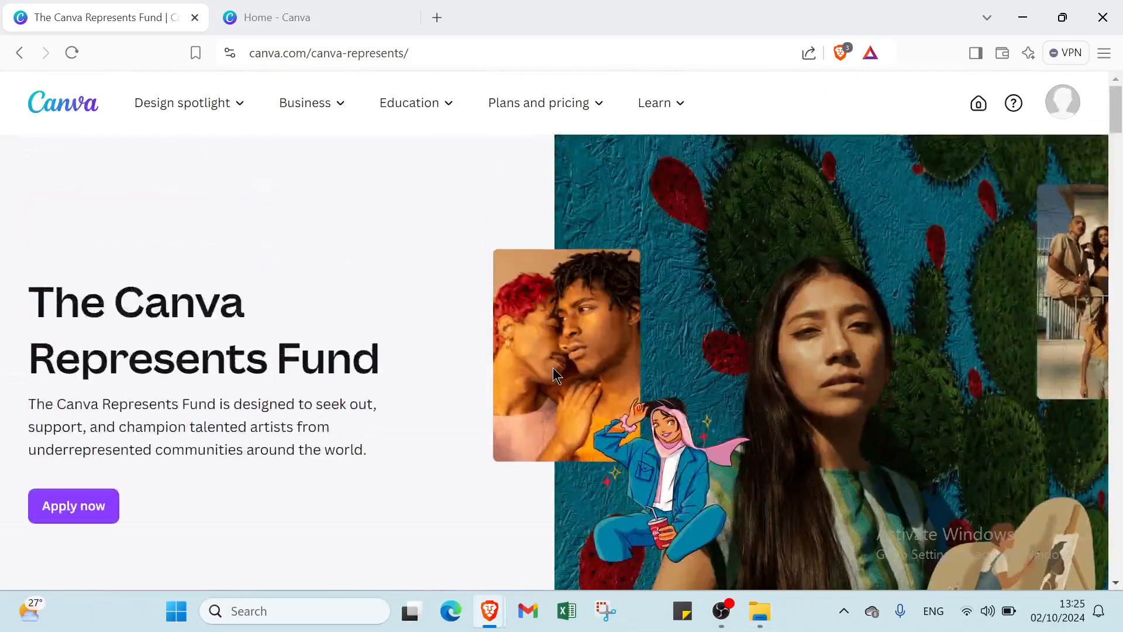
scroll(552, 367, down, 5)
scroll(553, 368, up, 5)
scroll(553, 366, down, 5)
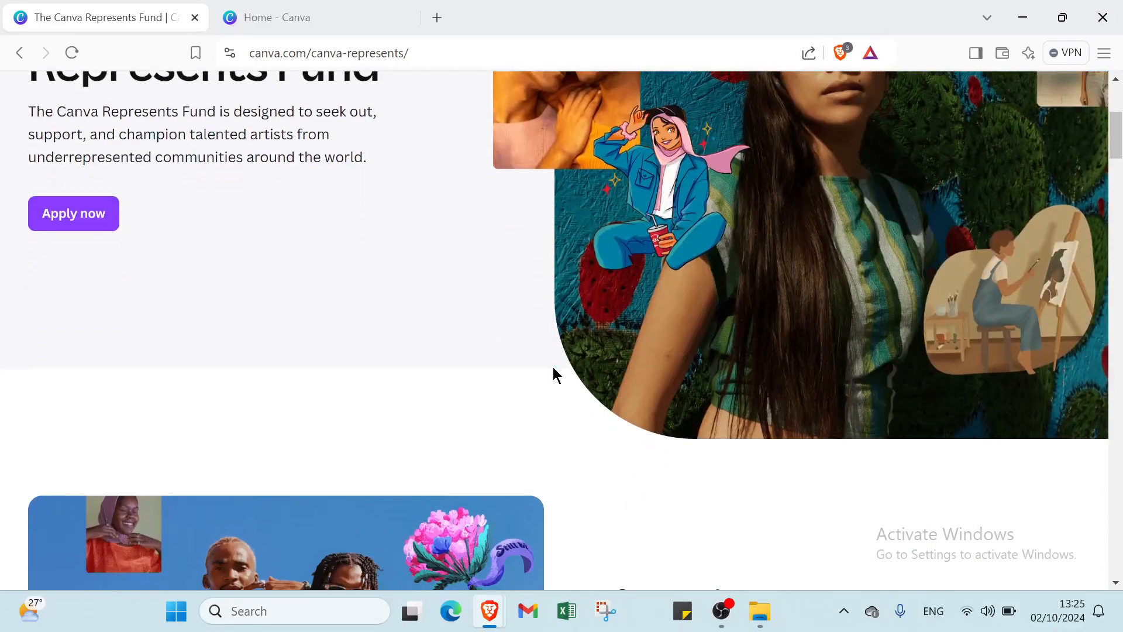
scroll(554, 375, down, 3)
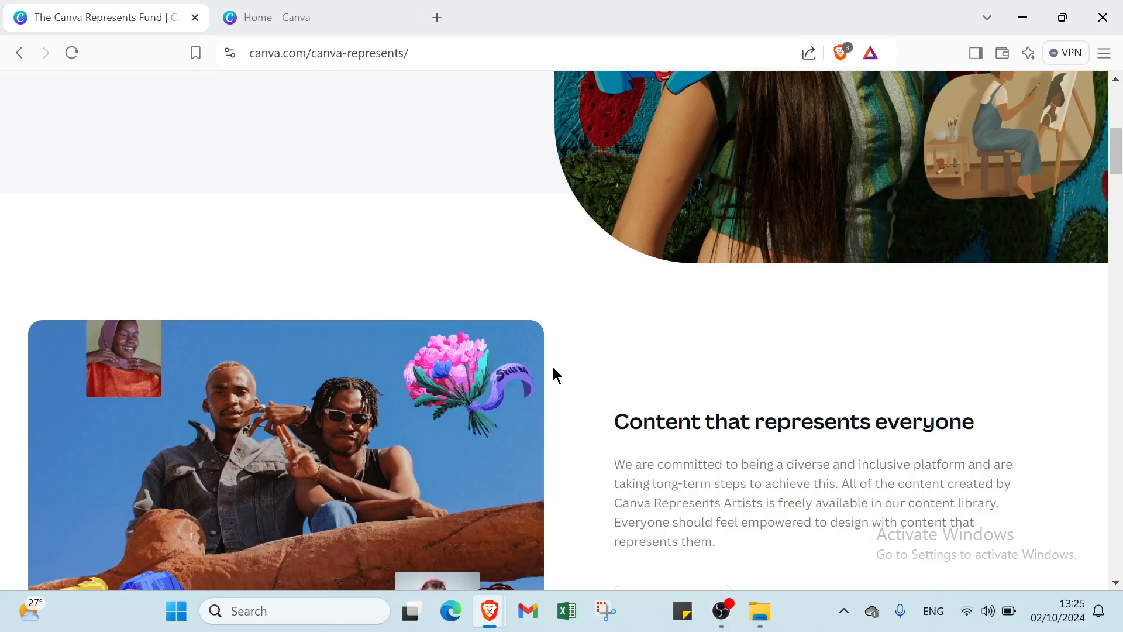
scroll(552, 366, down, 2)
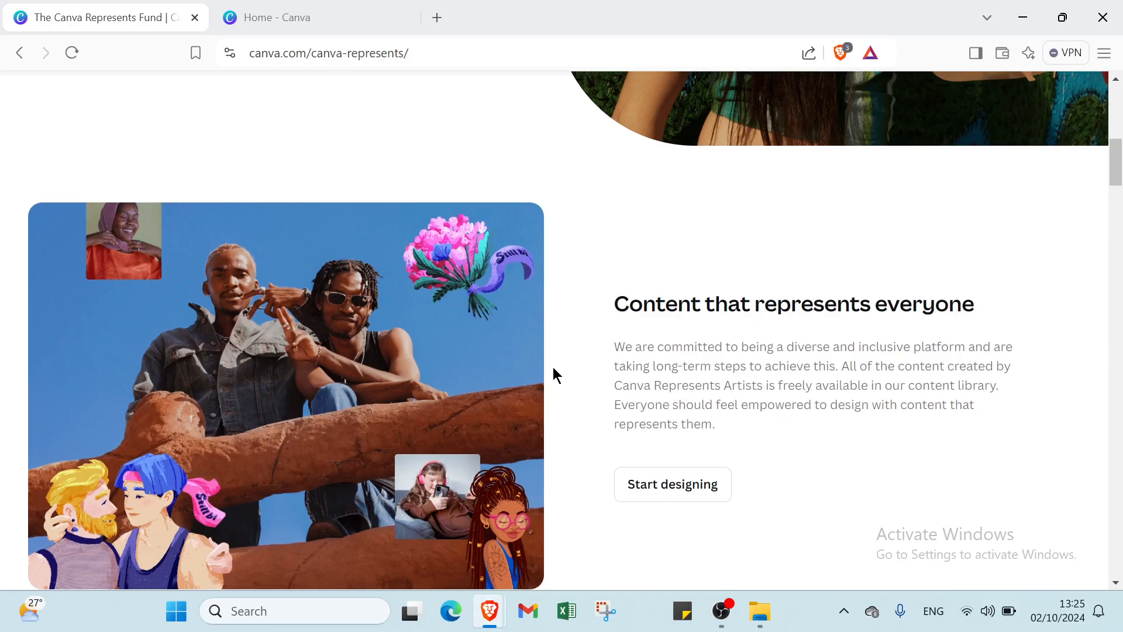
scroll(552, 375, down, 2)
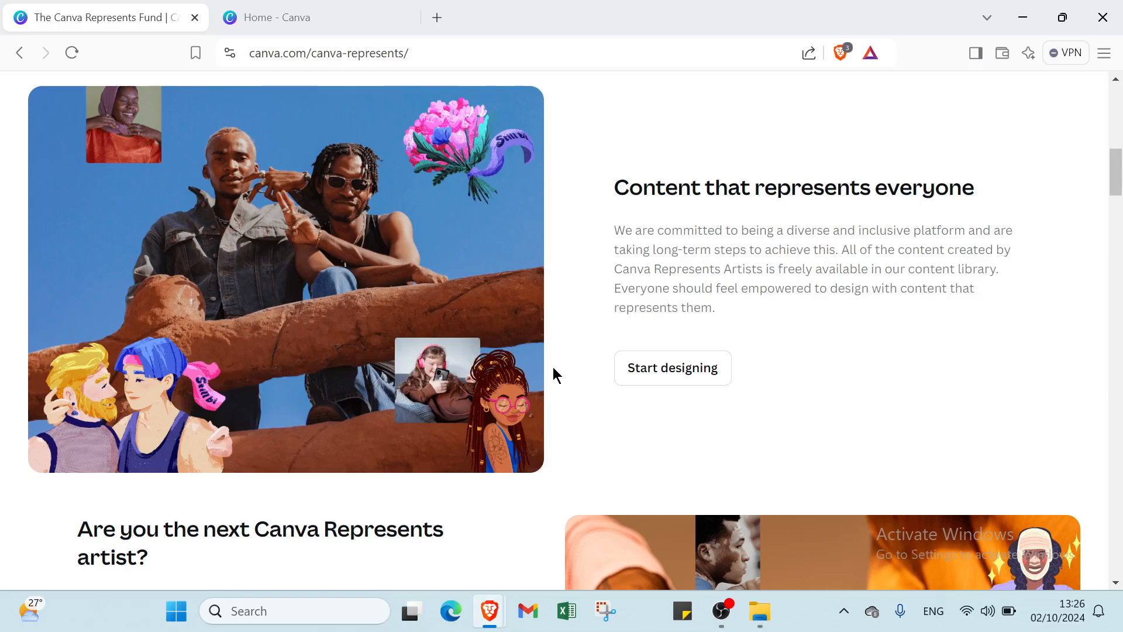
scroll(553, 374, down, 1)
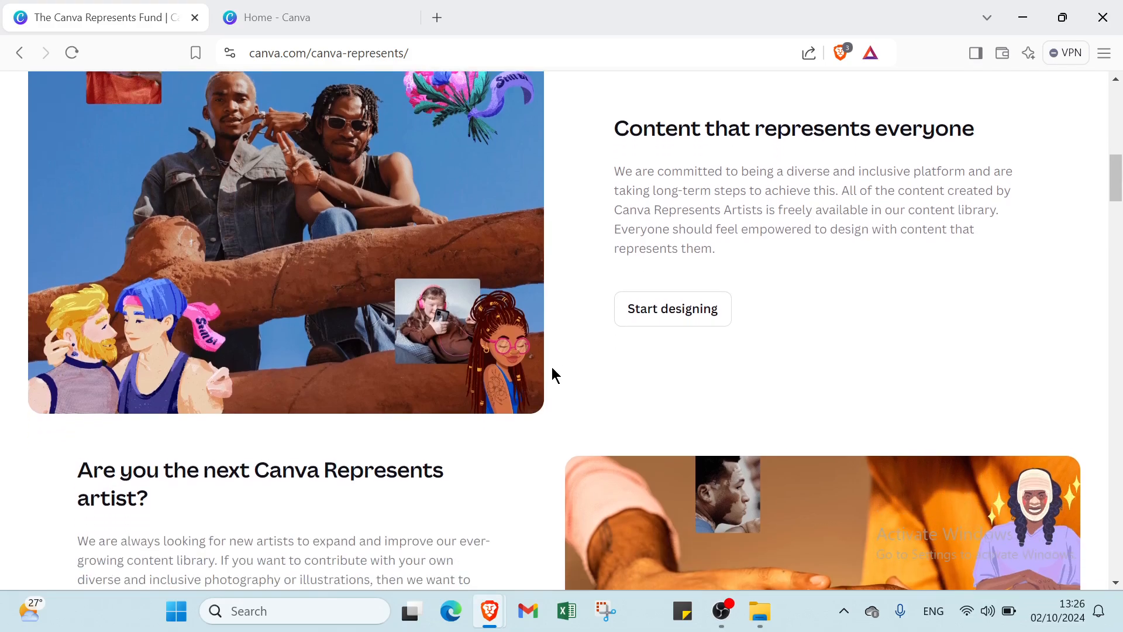
scroll(553, 369, down, 2)
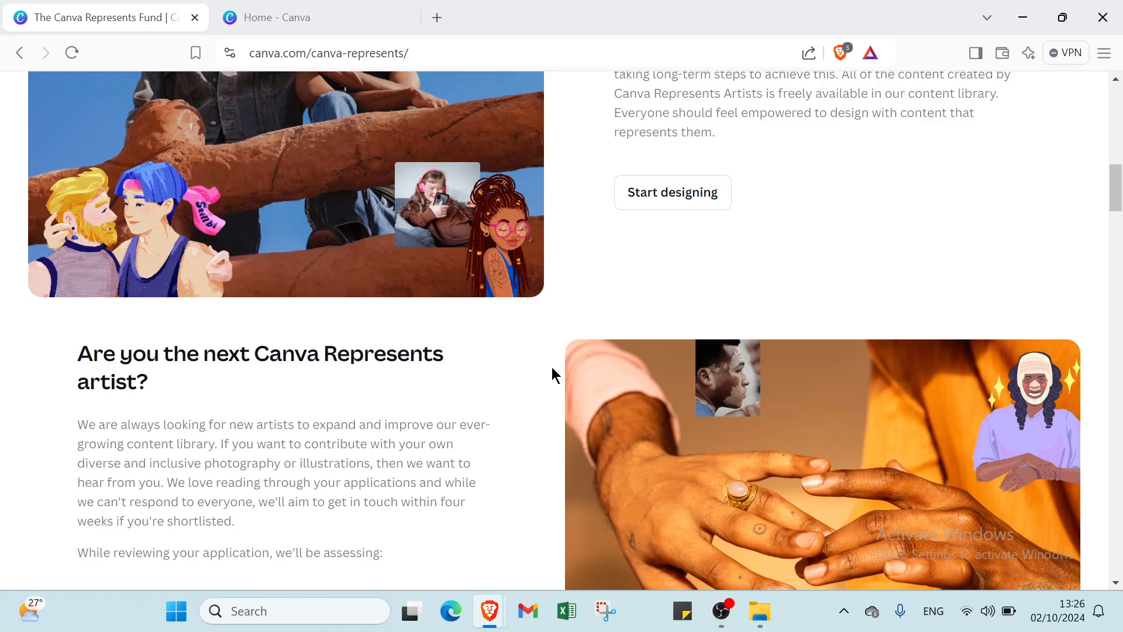
scroll(552, 366, up, 15)
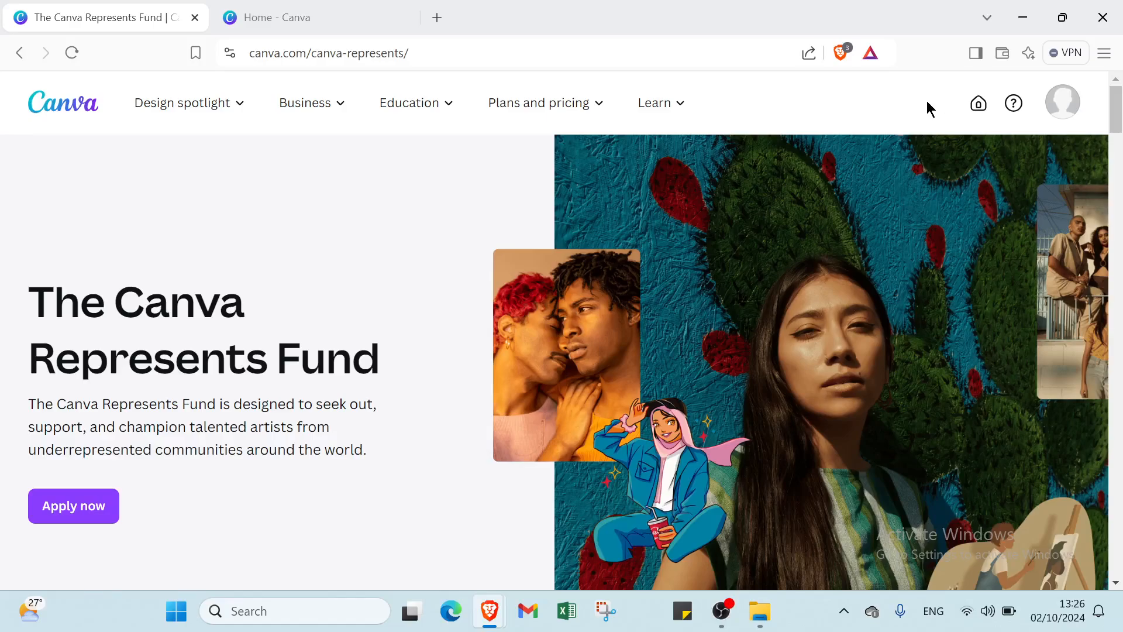
Step: Switch to the open Canva home page, search Canva Templates for "short videos youtube", and browse the results
click(301, 22)
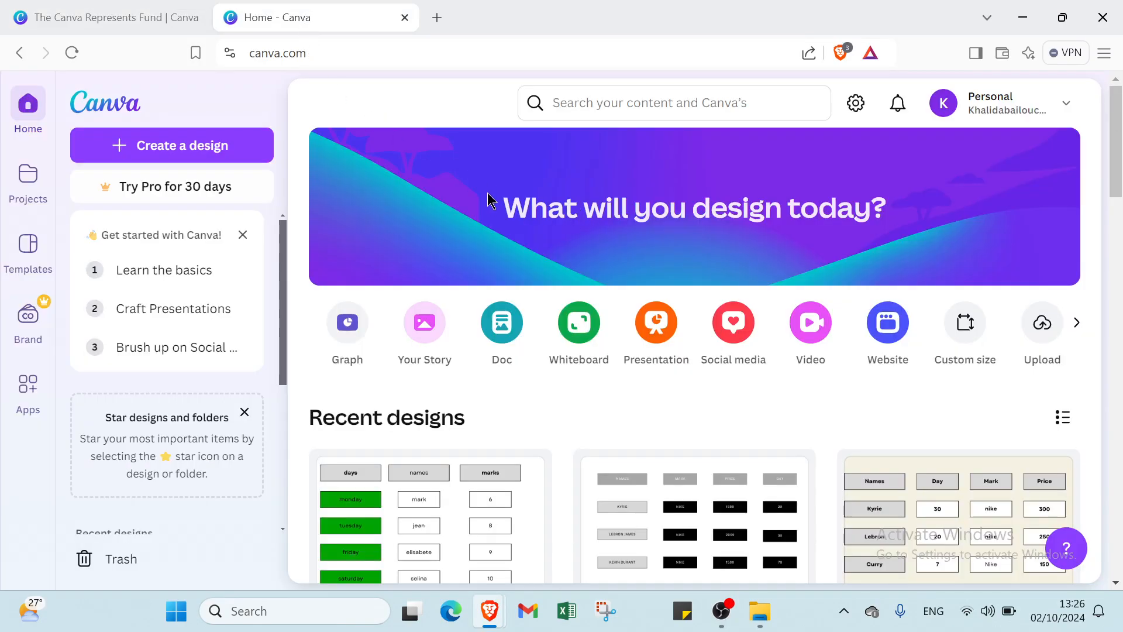
click(564, 102)
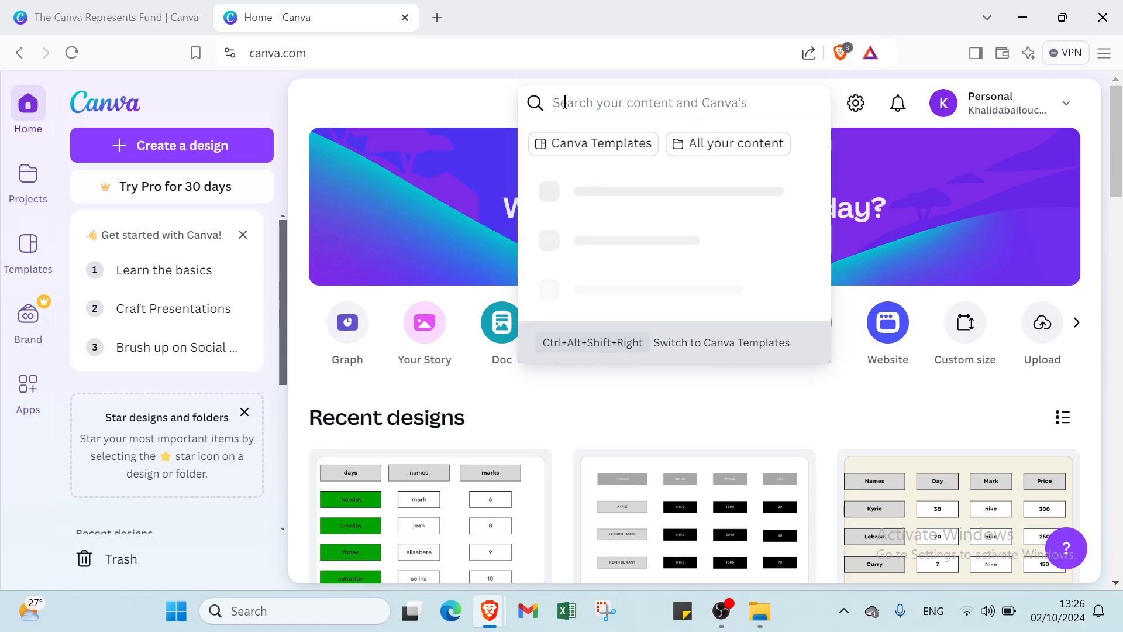
click(595, 146)
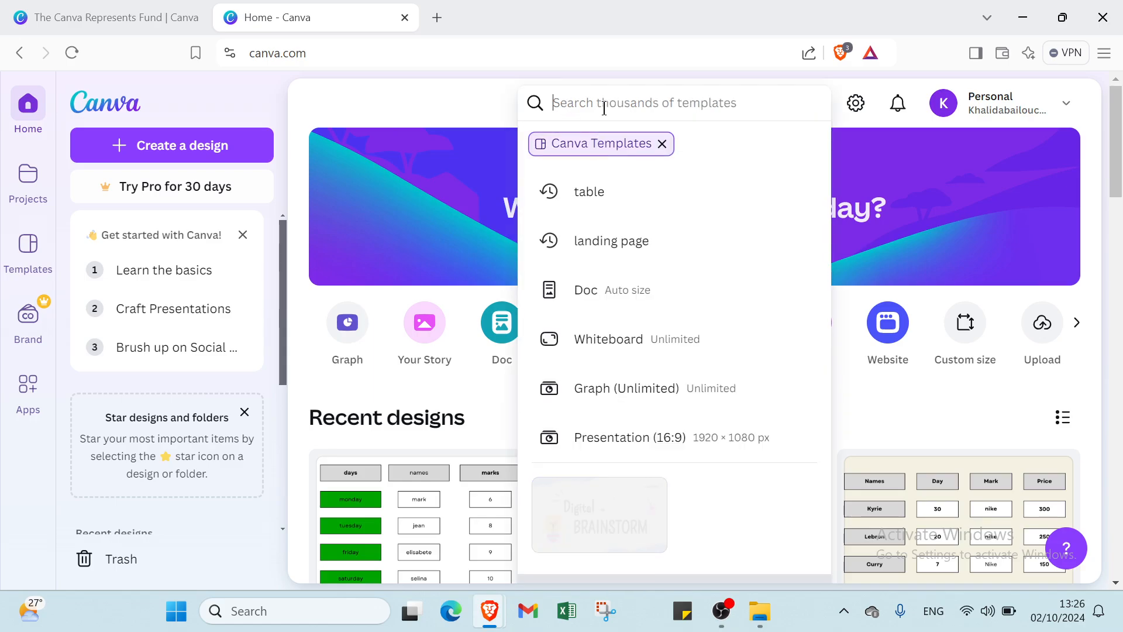
text(s)
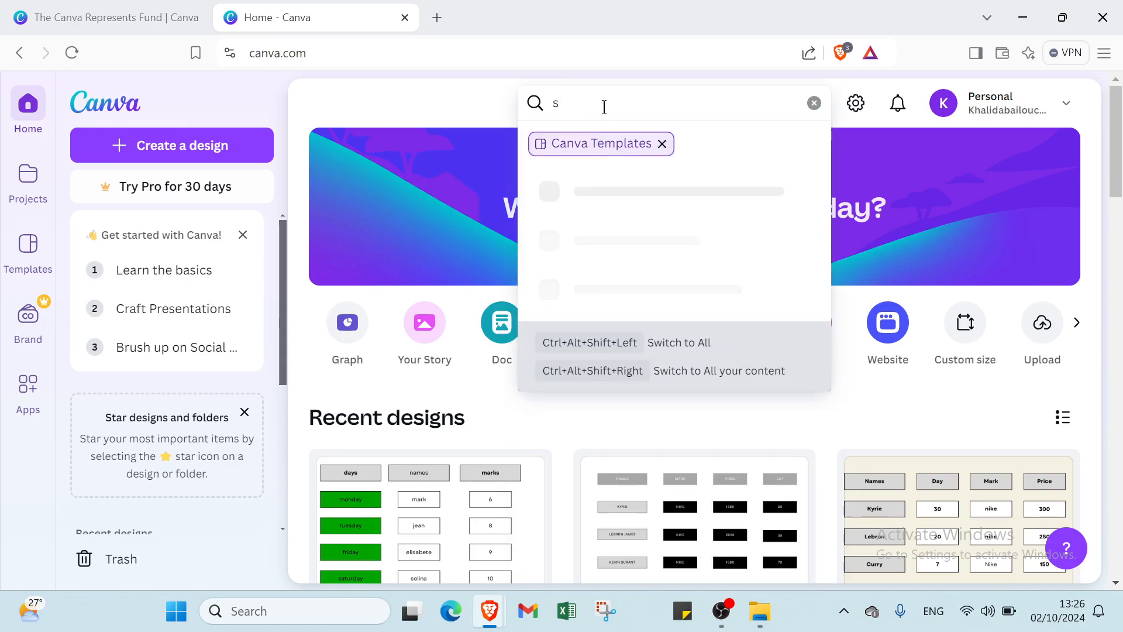
text(hort video)
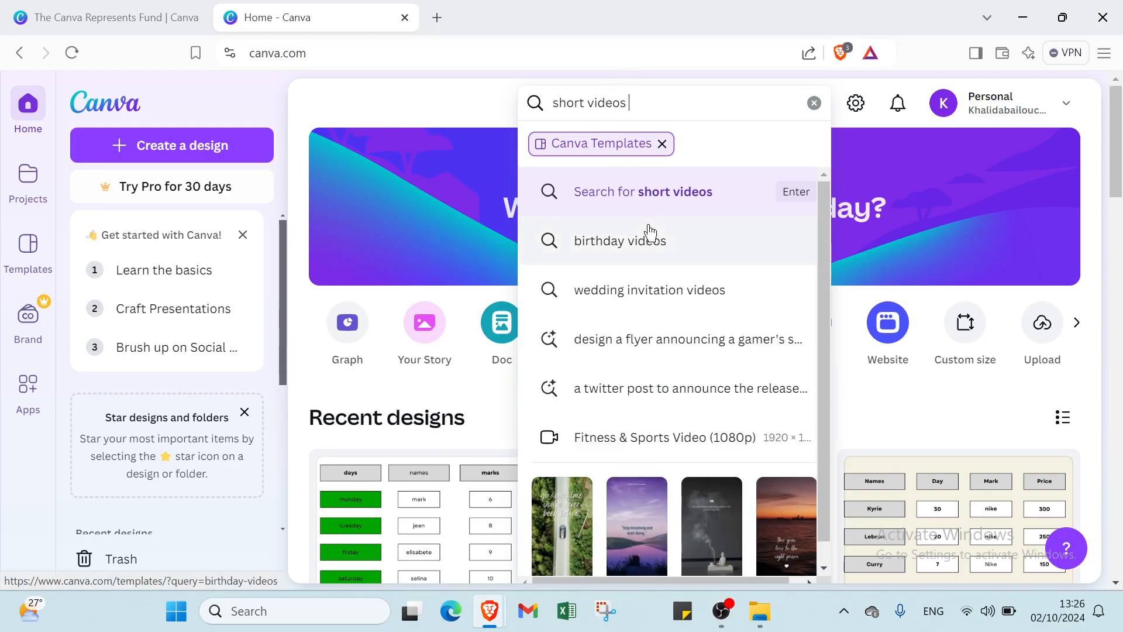
text(s )
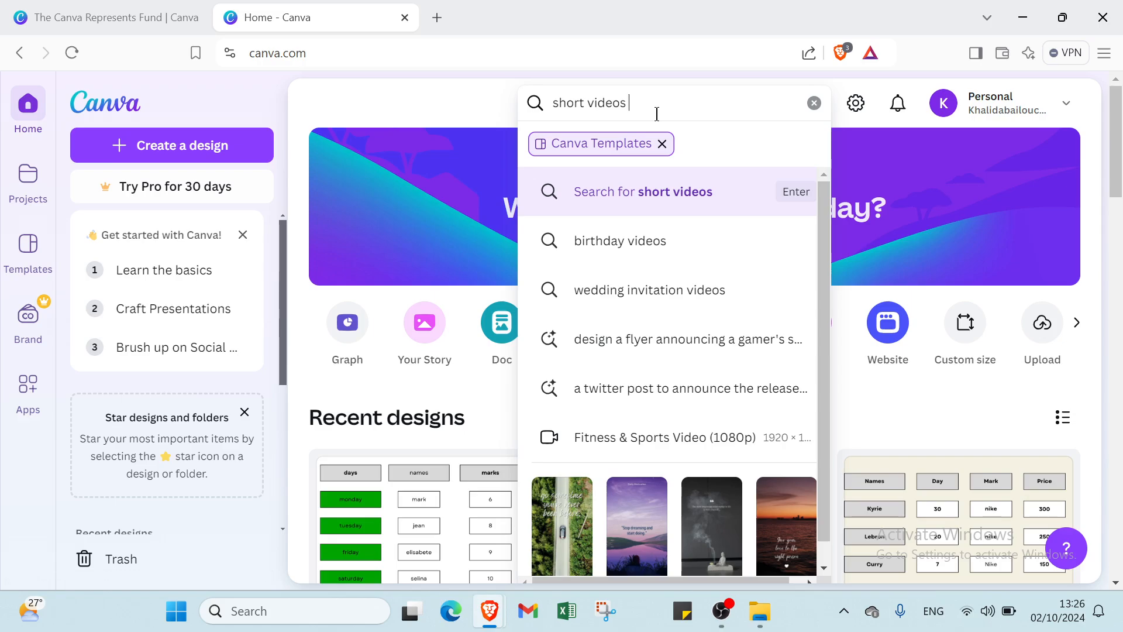
text(yout)
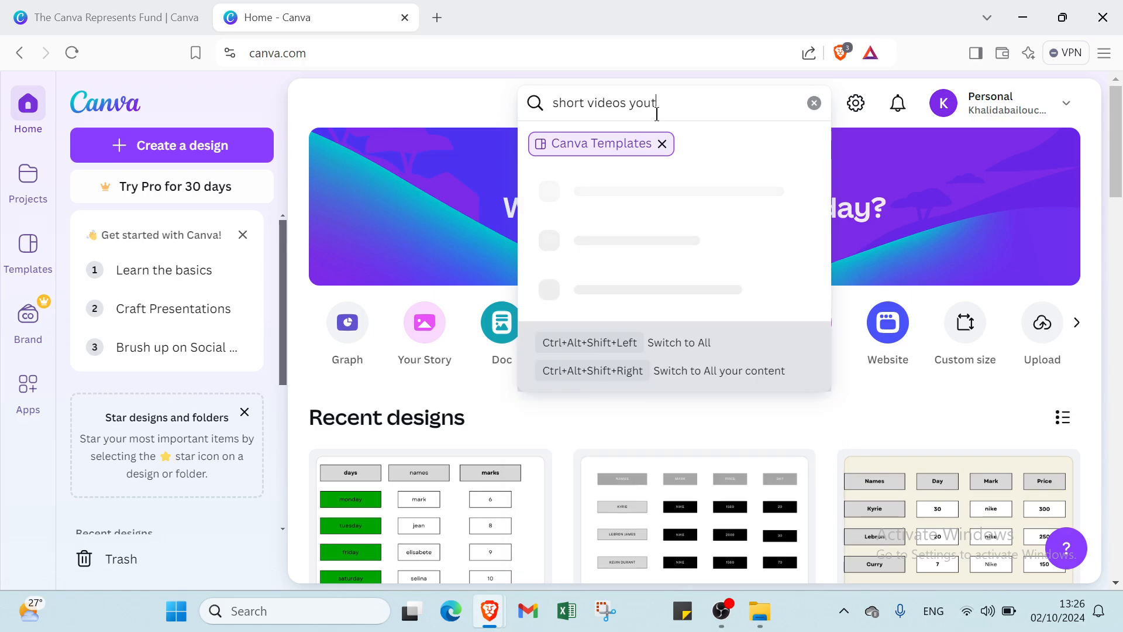
text(ube)
key(Return)
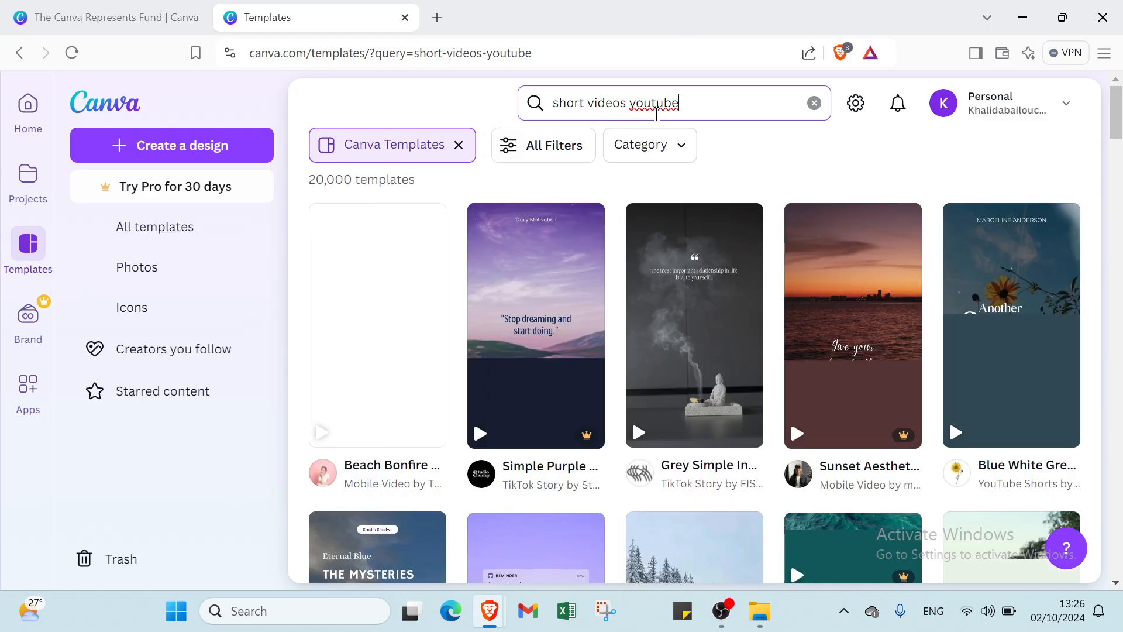
scroll(585, 351, down, 4)
scroll(566, 334, up, 4)
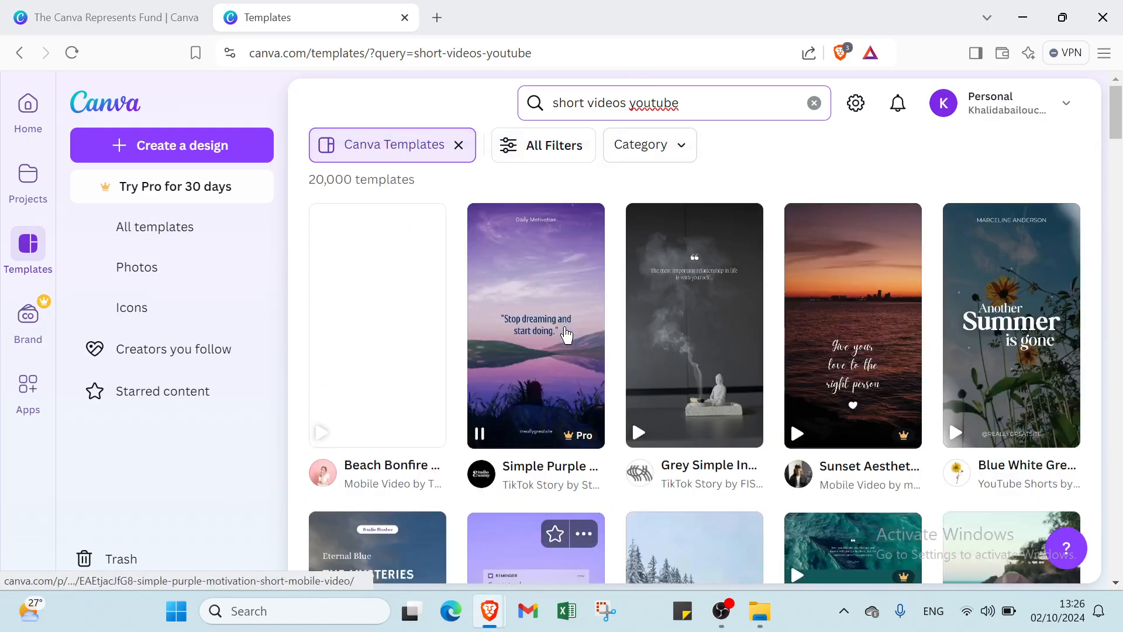
Step: Open all filters for the template results and expand the Business category to review its subcategories
click(553, 155)
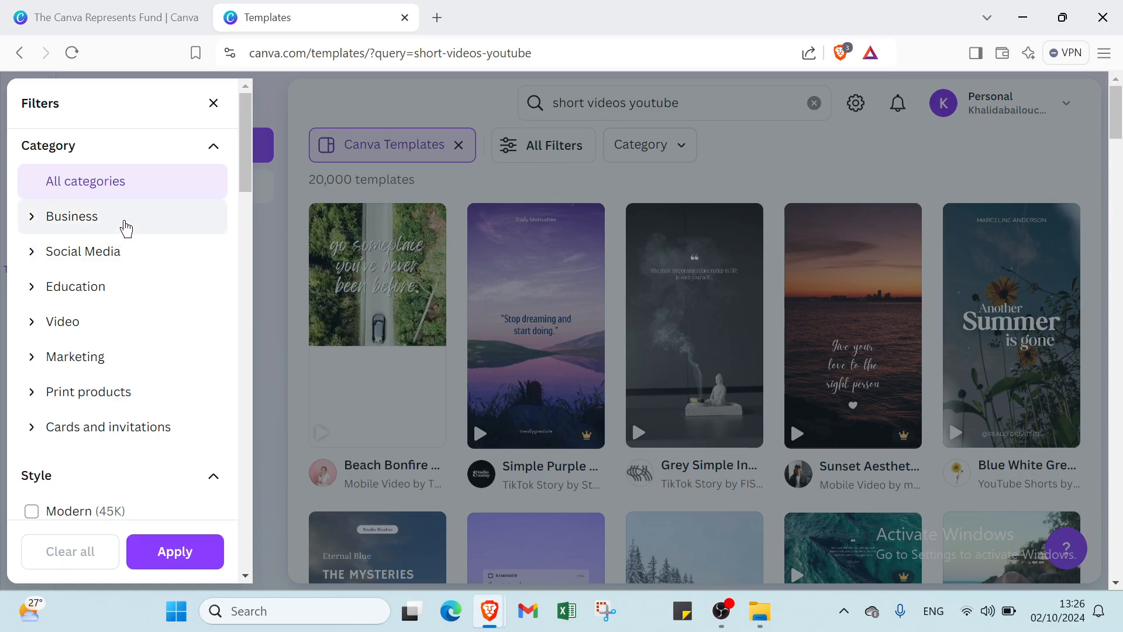
scroll(113, 244, down, 2)
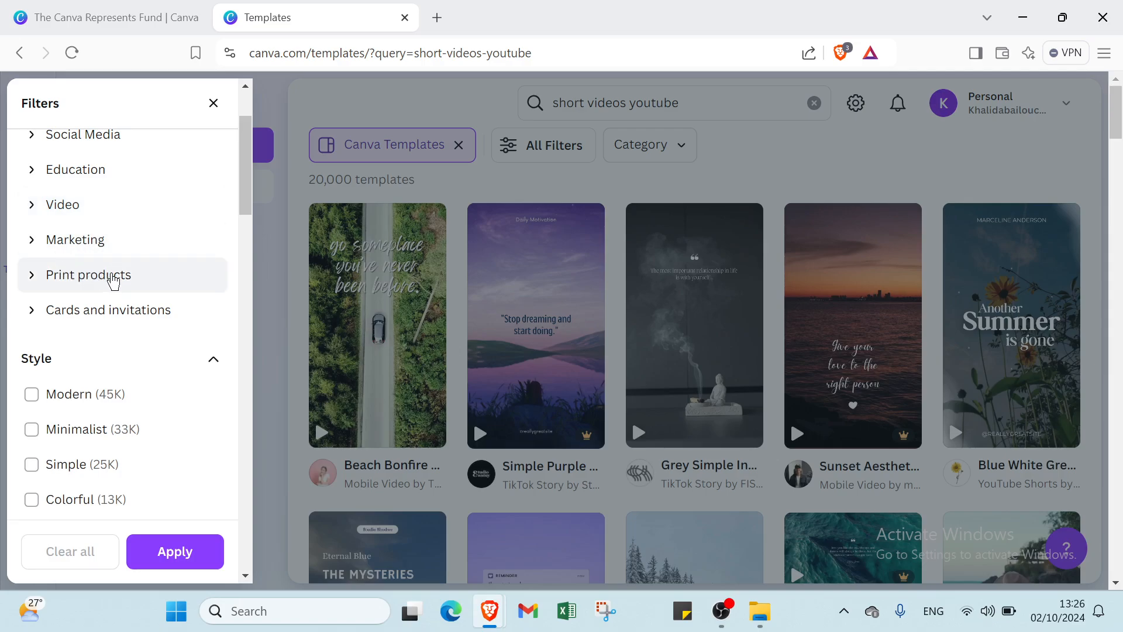
scroll(120, 286, up, 2)
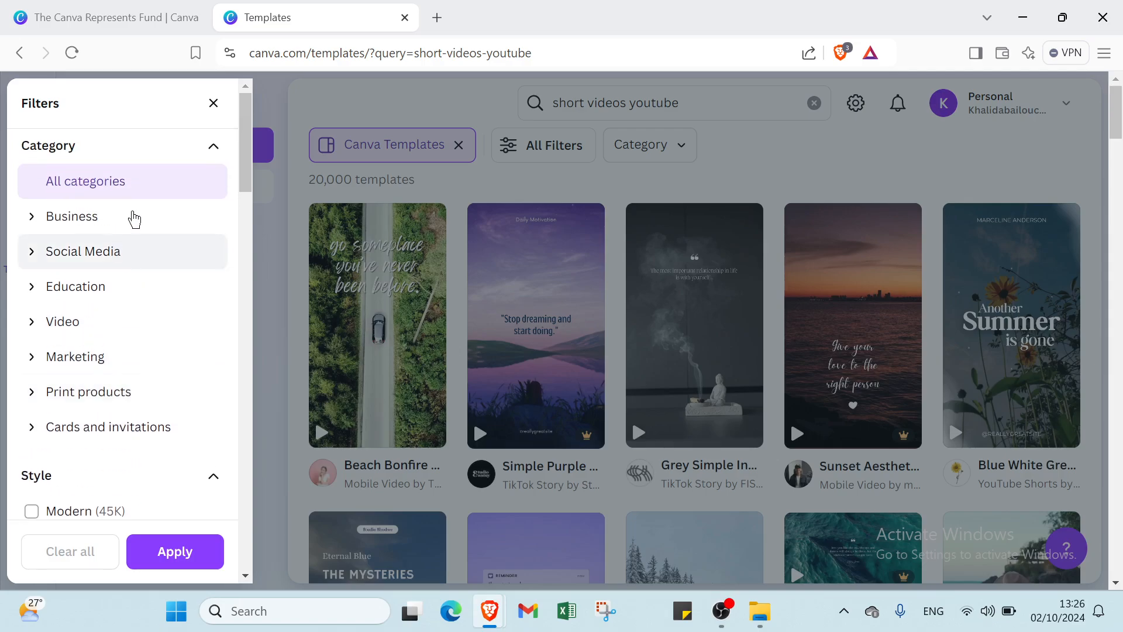
click(118, 216)
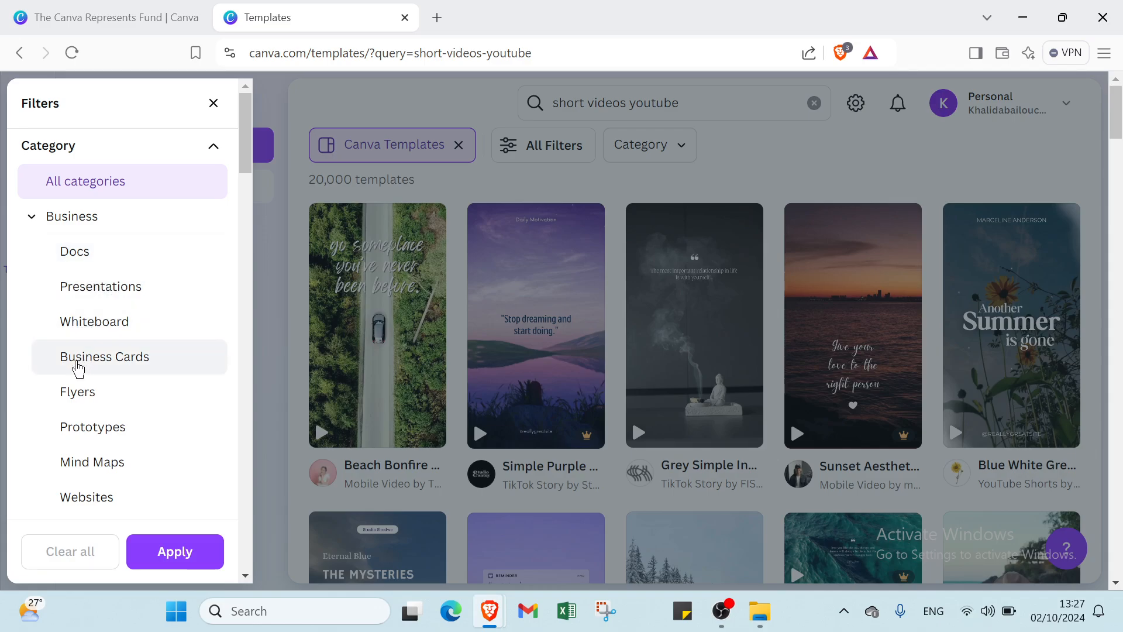
scroll(76, 369, down, 3)
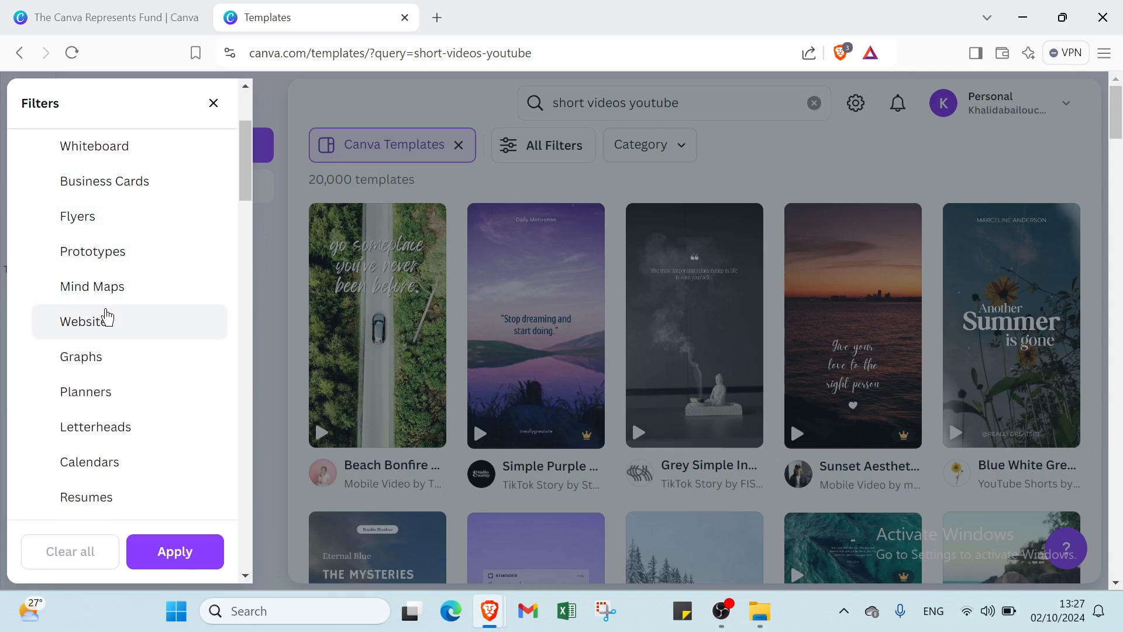
scroll(42, 397, down, 8)
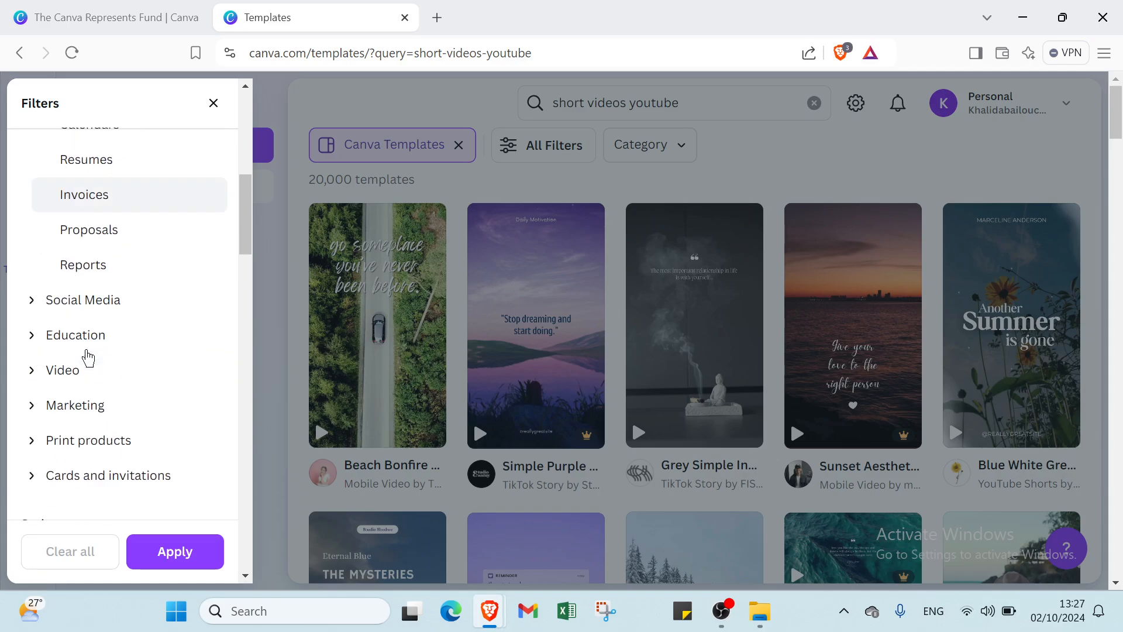
scroll(88, 355, up, 2)
Step: Expand the Social Media category in the filters and review its template types
click(111, 287)
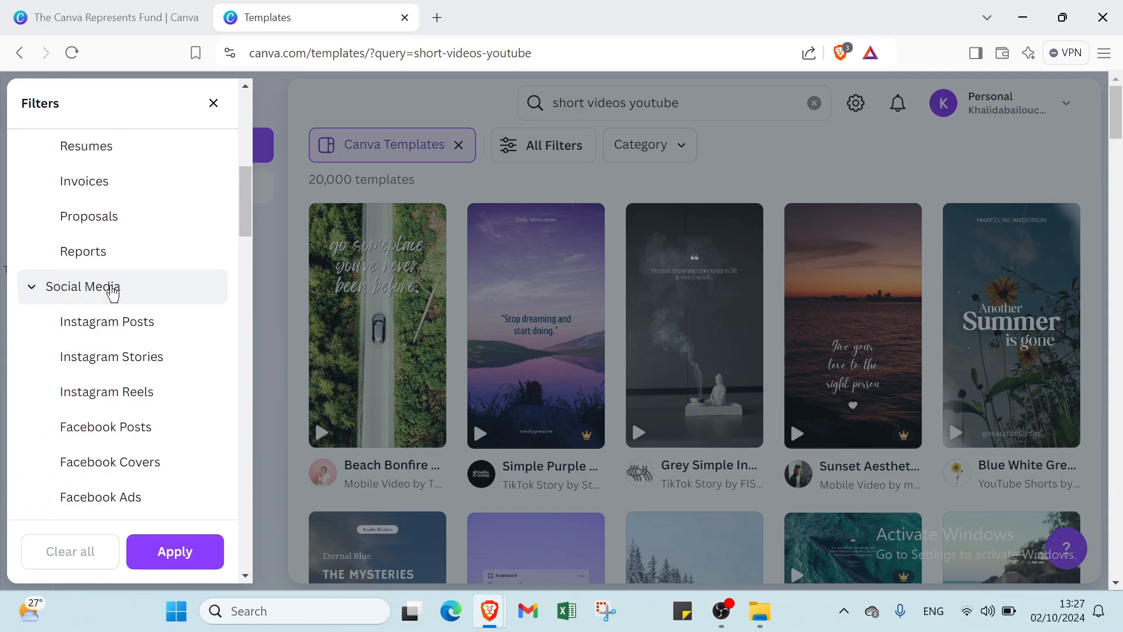
scroll(100, 304, down, 1)
scroll(94, 316, down, 2)
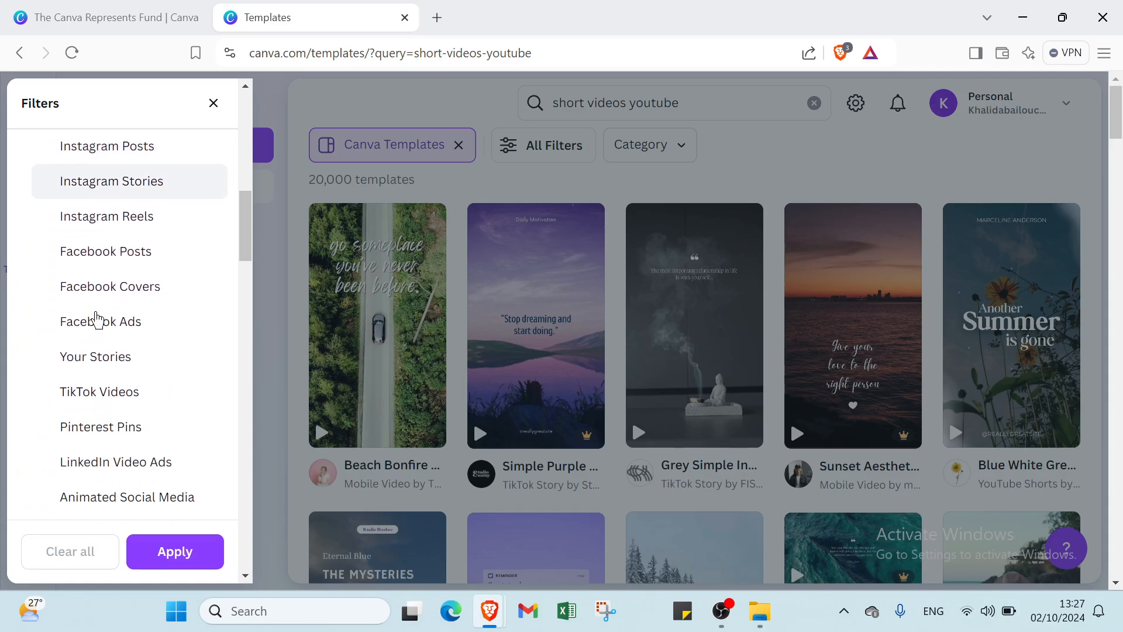
scroll(138, 259, down, 4)
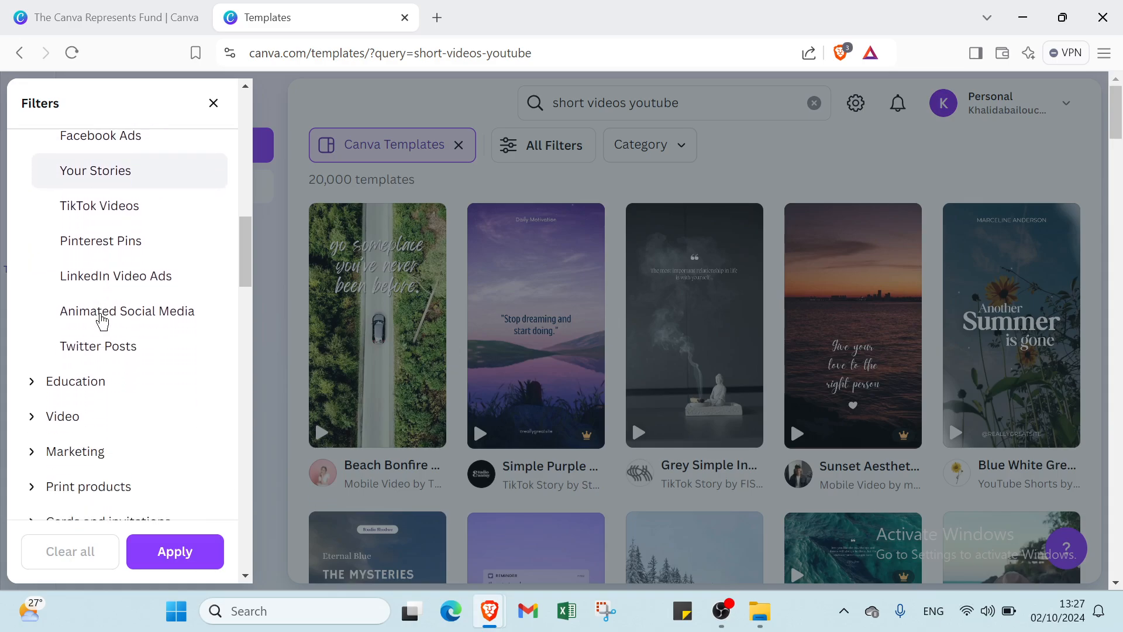
scroll(128, 253, up, 2)
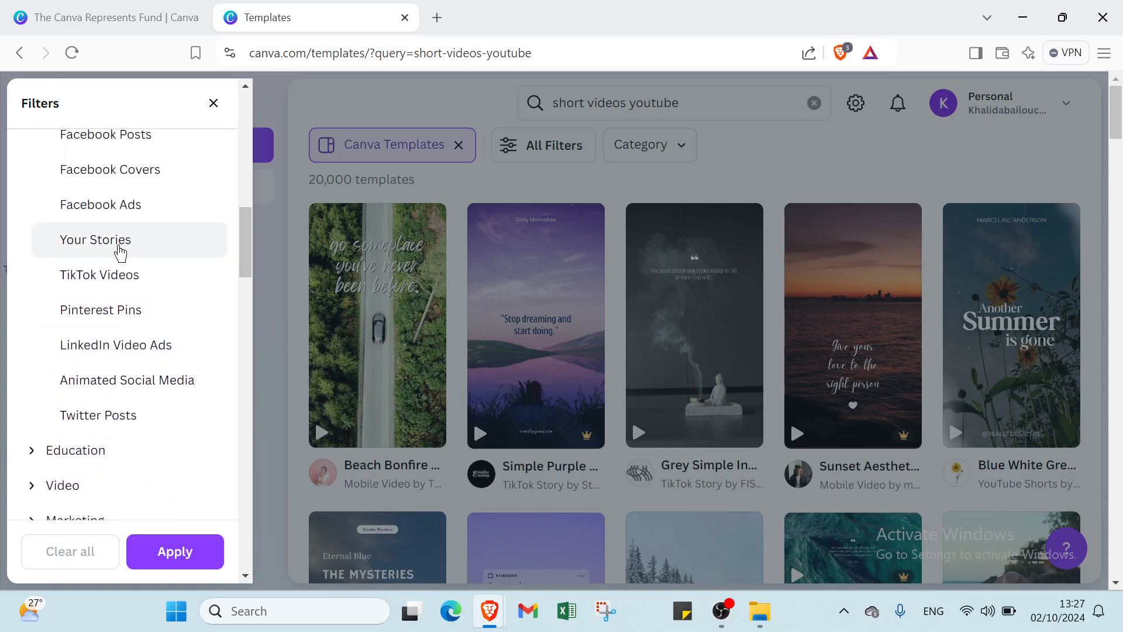
scroll(120, 251, down, 3)
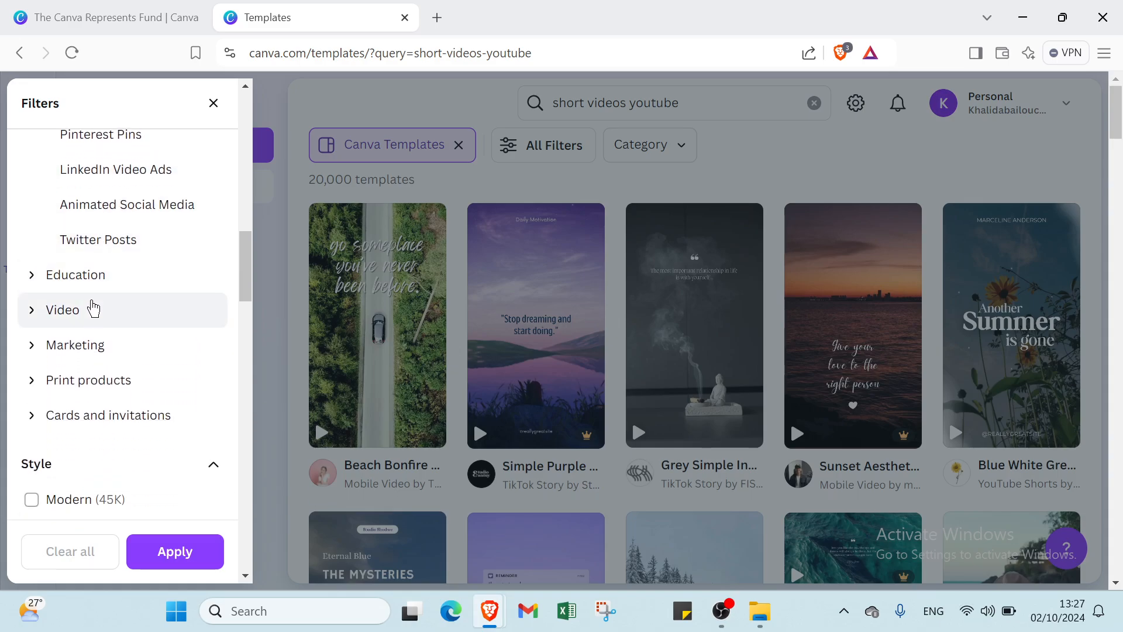
Step: Expand the Education and Video filter categories and review their subcategories
click(112, 270)
scroll(88, 322, down, 1)
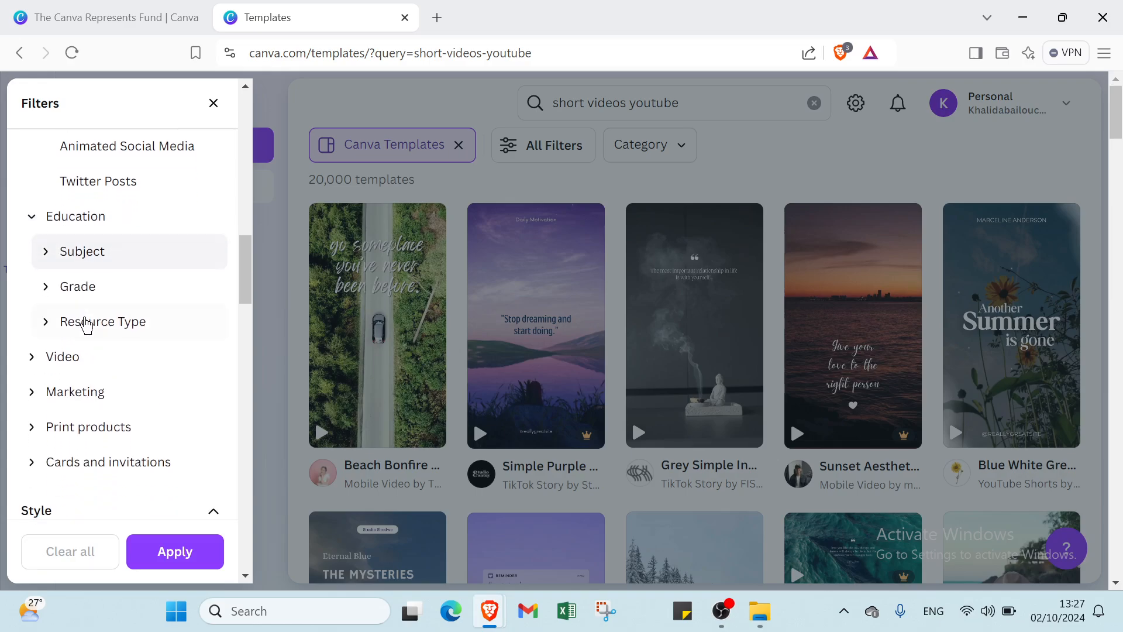
scroll(85, 316, down, 1)
click(51, 304)
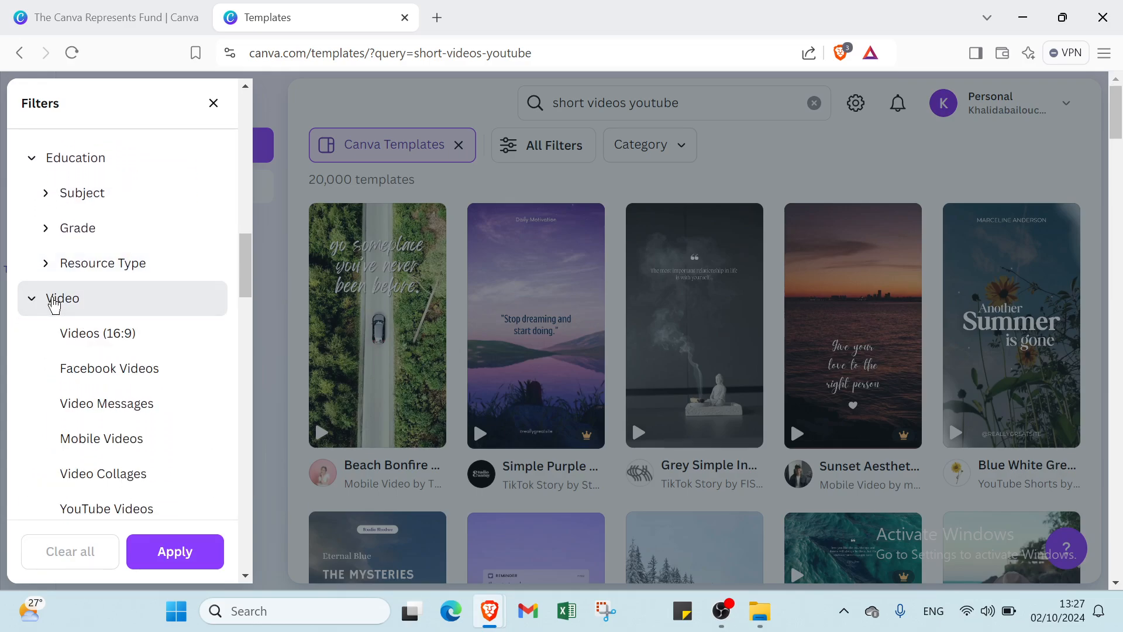
scroll(78, 328, down, 5)
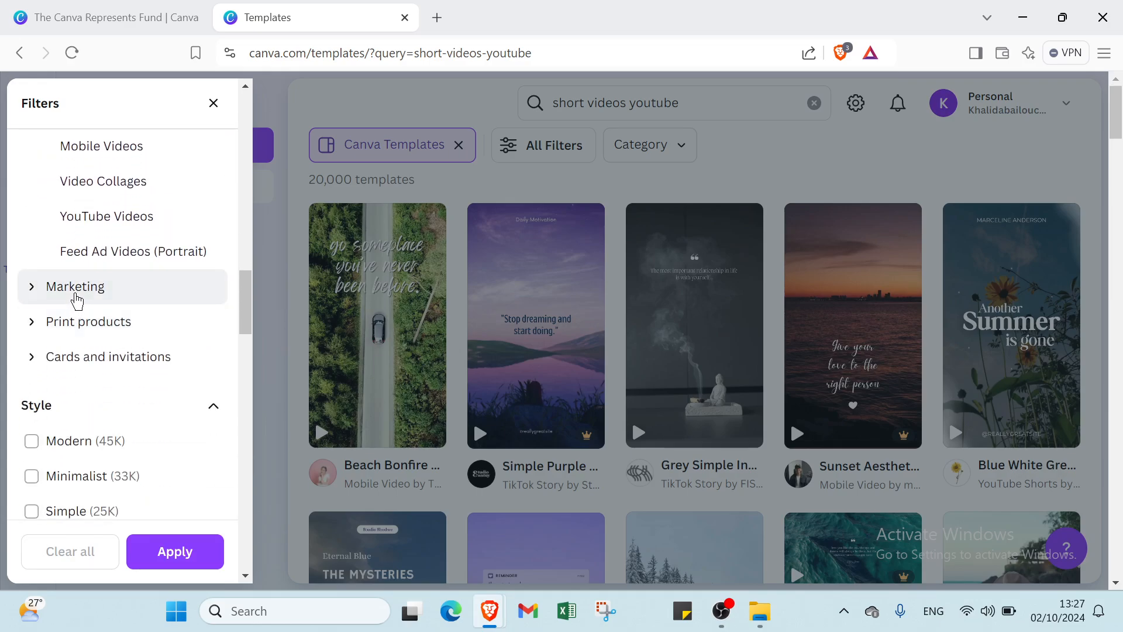
Step: Expand the Marketing, Print products, and Cards and invitations categories, and review the options down through the Style and Theme filters
click(75, 292)
scroll(76, 300, down, 5)
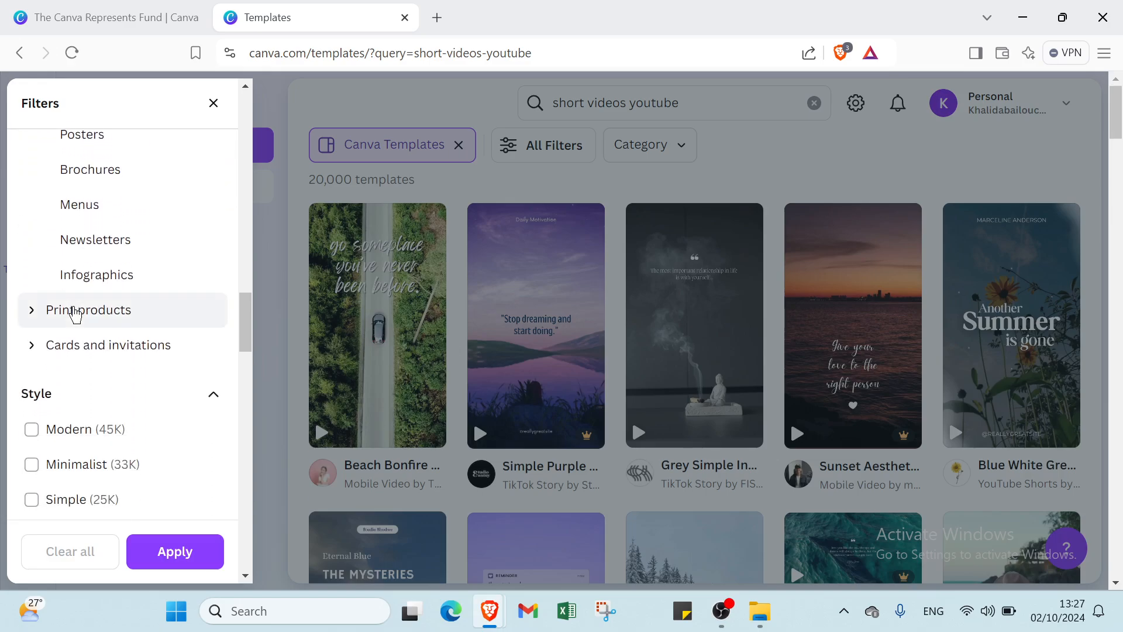
click(73, 311)
scroll(75, 314, down, 4)
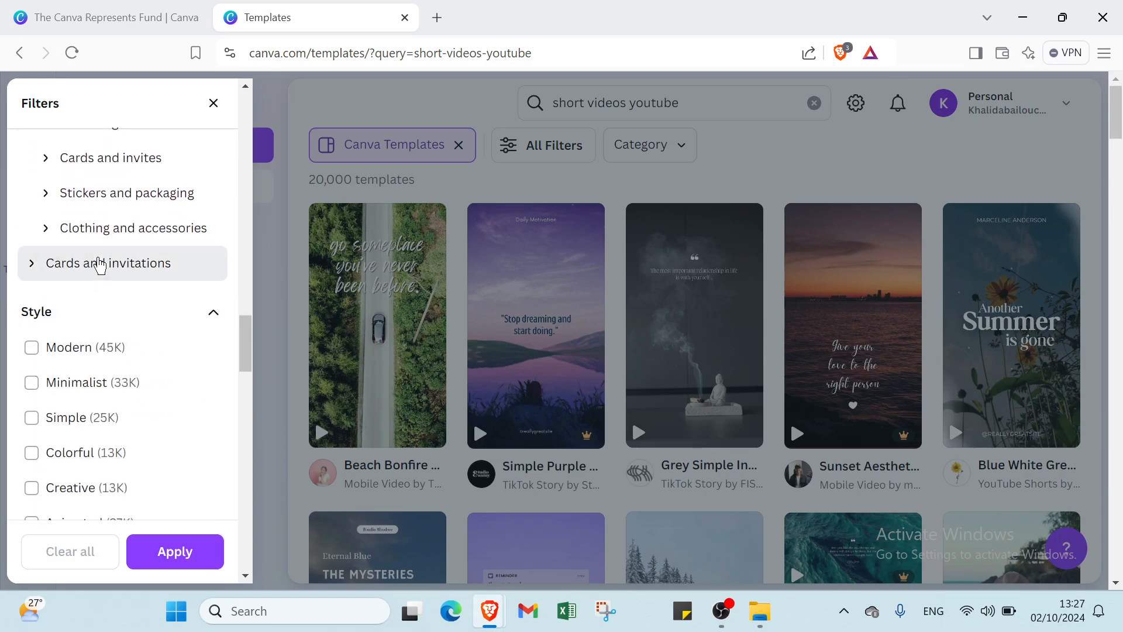
click(97, 266)
scroll(95, 262, down, 3)
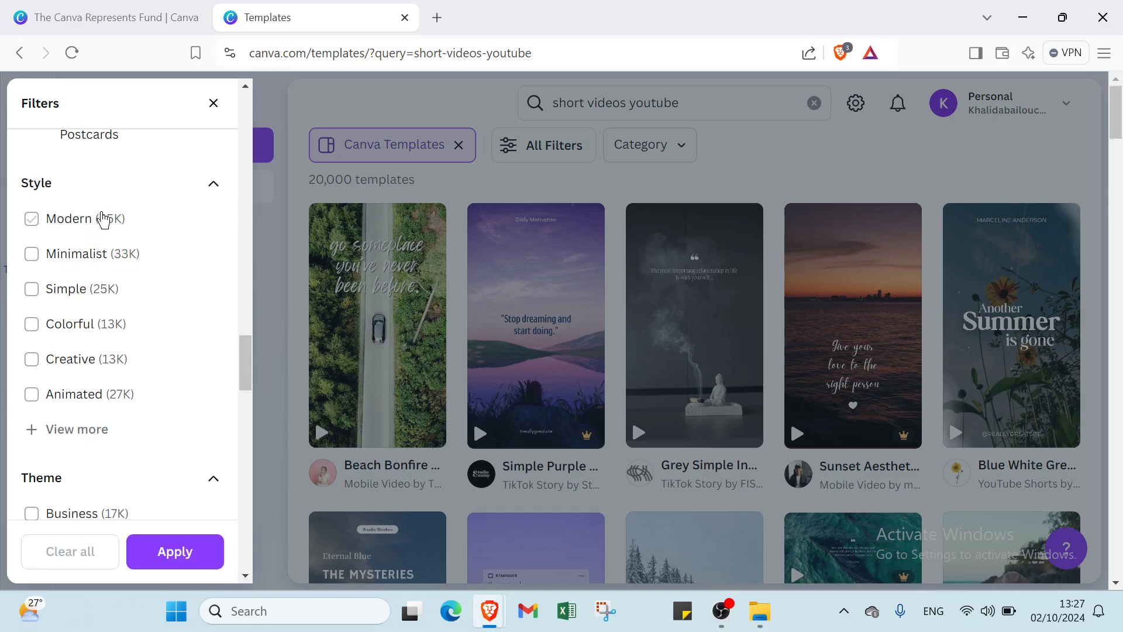
scroll(76, 287, down, 6)
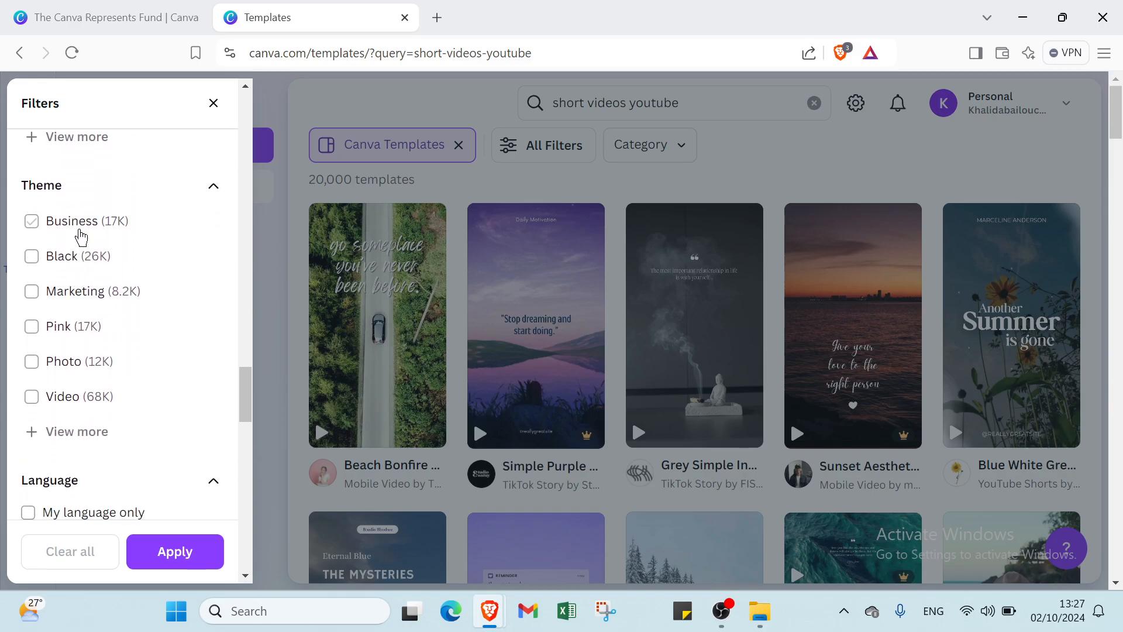
Step: Review the remaining template filters from Theme through Language, Feature, Grade, Subject and Topic down to Price and Color
scroll(72, 304, down, 5)
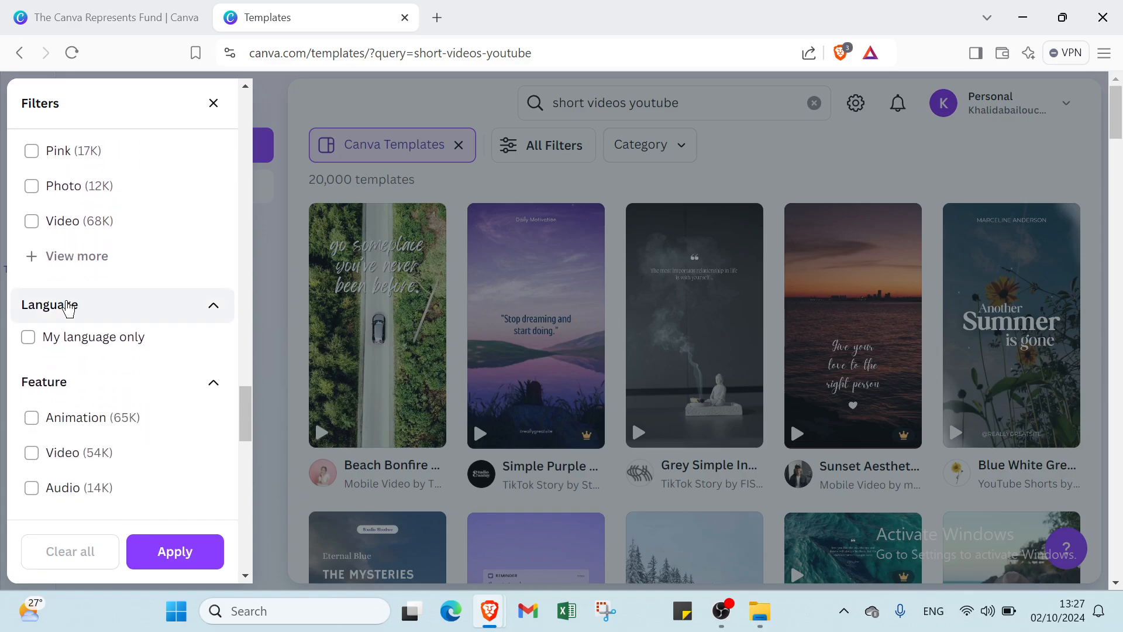
scroll(58, 298, down, 1)
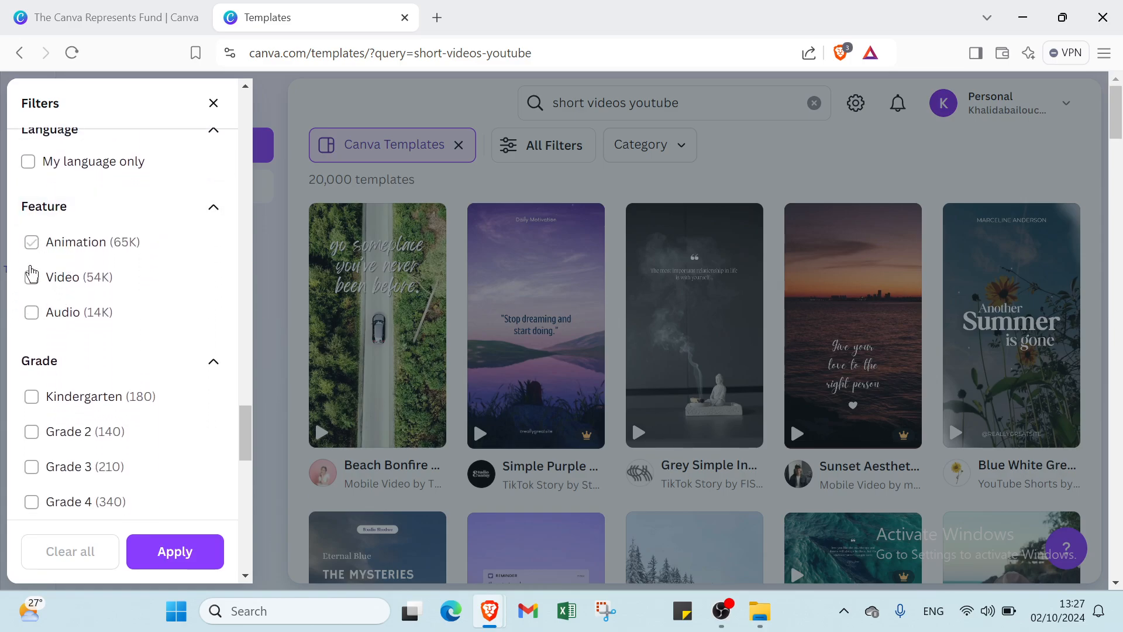
scroll(64, 292, down, 1)
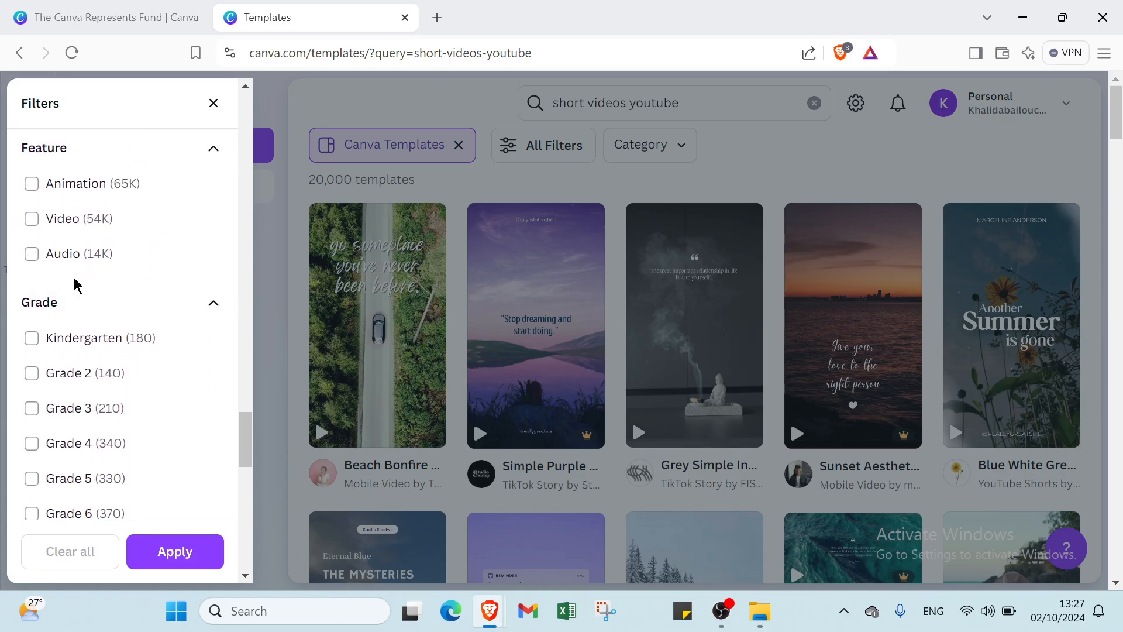
scroll(59, 284, down, 1)
scroll(57, 266, down, 8)
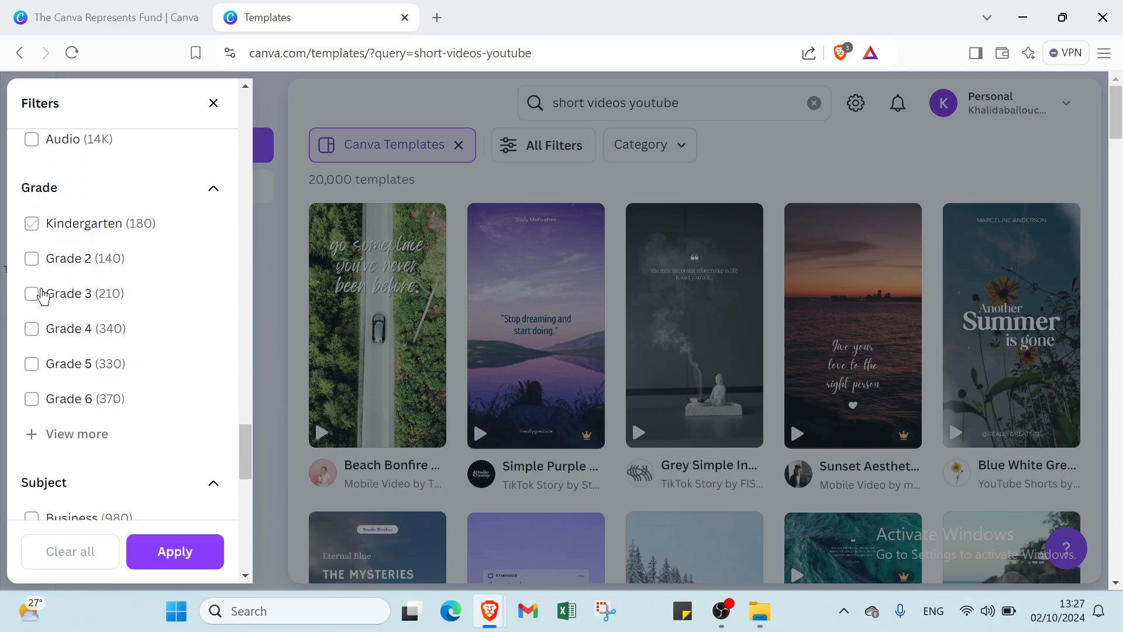
scroll(47, 275, down, 4)
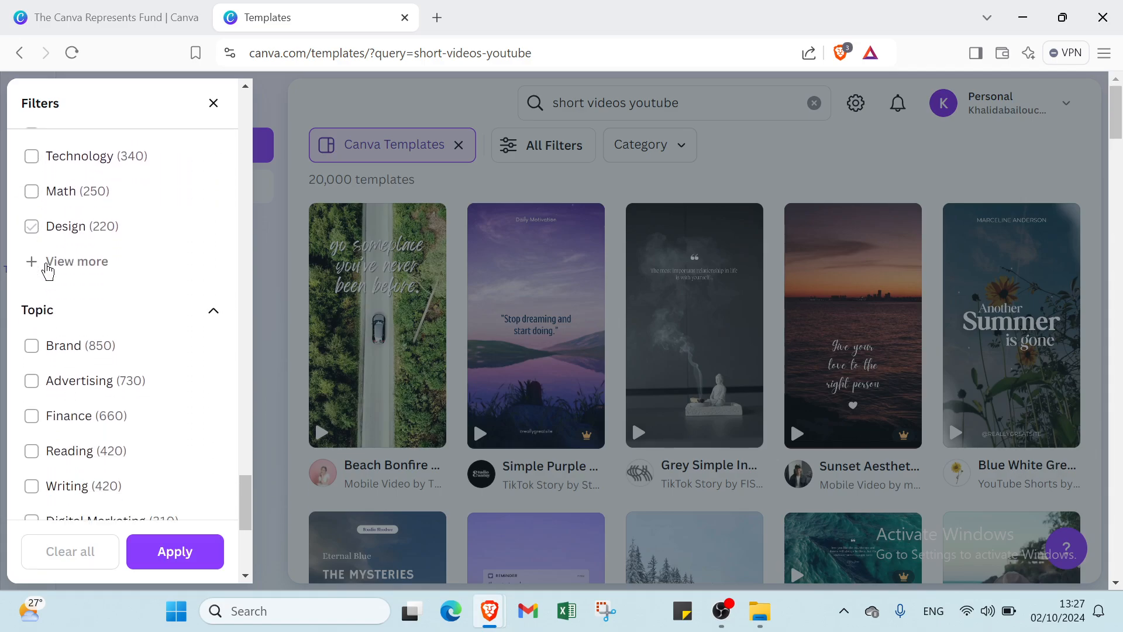
click(32, 260)
scroll(111, 281, down, 4)
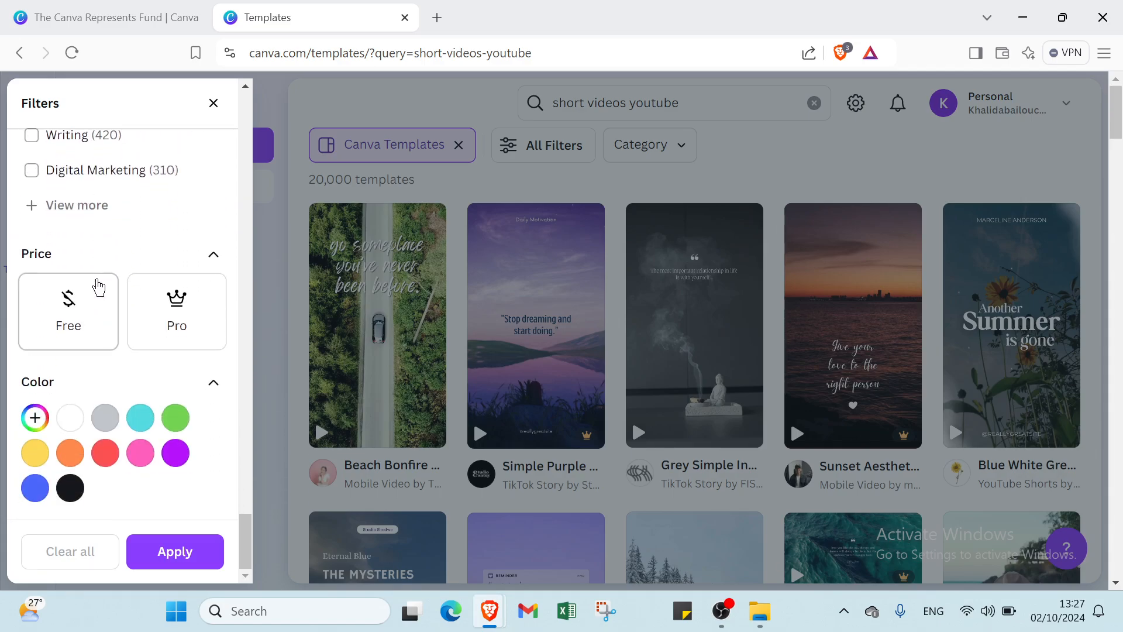
Step: Restrict the short YouTube video templates to the Free price option and apply the filter
click(63, 292)
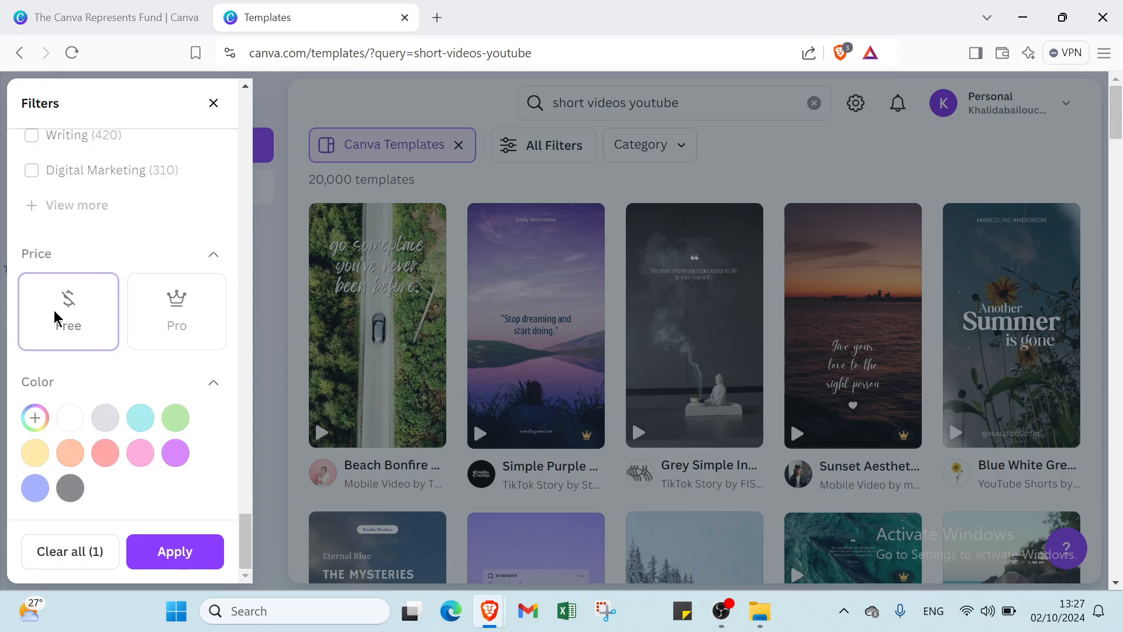
scroll(59, 399, down, 3)
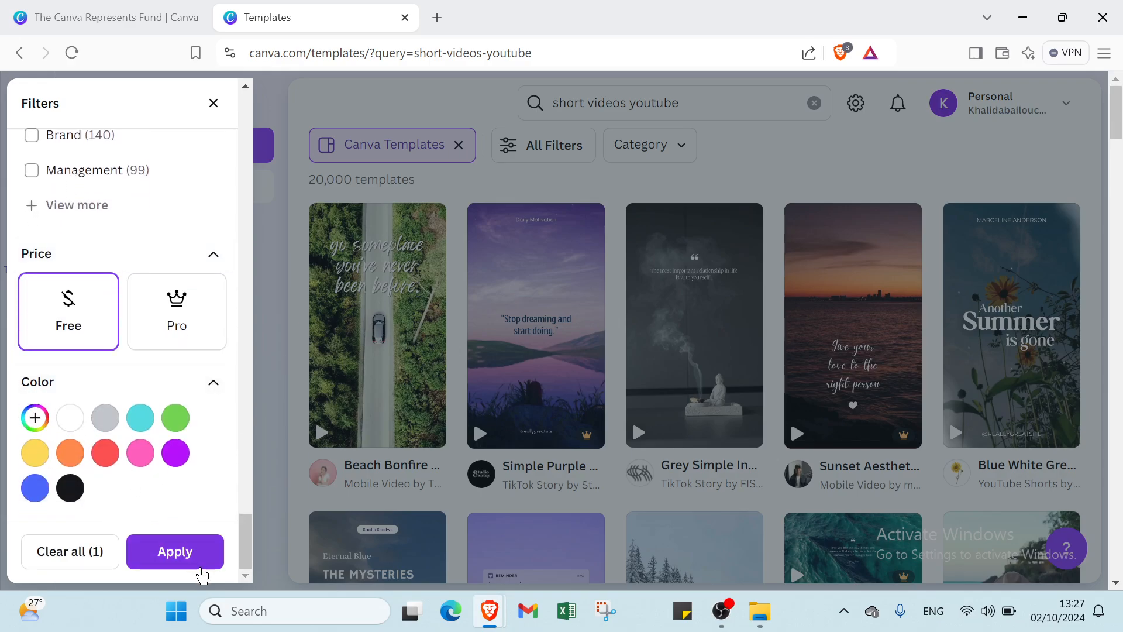
click(179, 563)
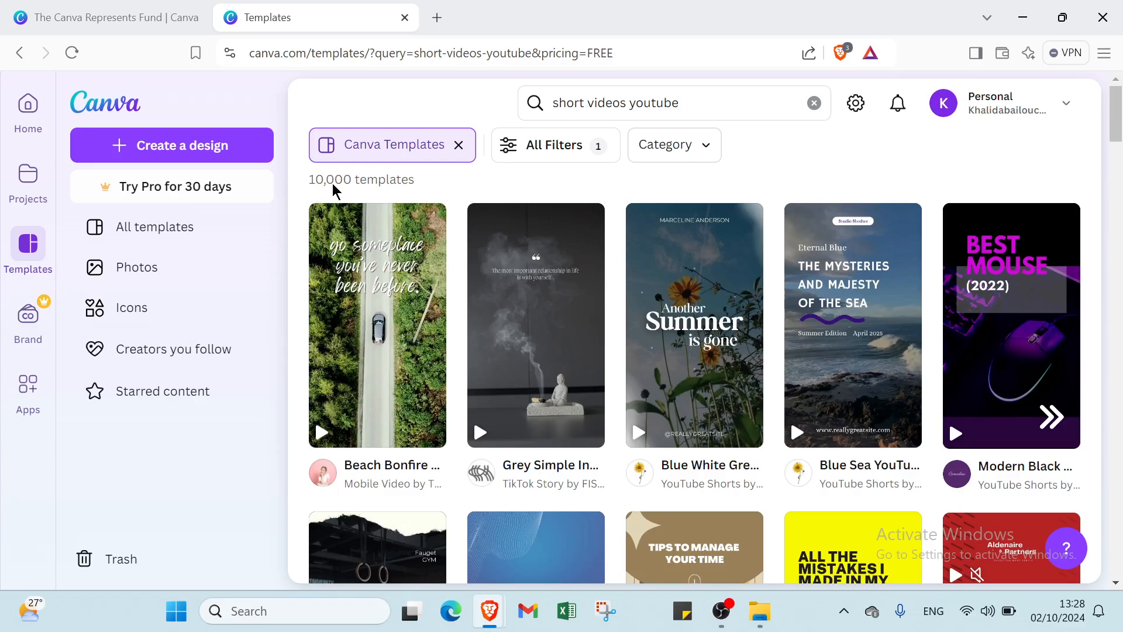
Step: Browse the free templates and open the Yellow Black Business Mistakes Mobile Video template for customizing
scroll(363, 193, down, 3)
scroll(398, 229, up, 3)
scroll(411, 237, down, 5)
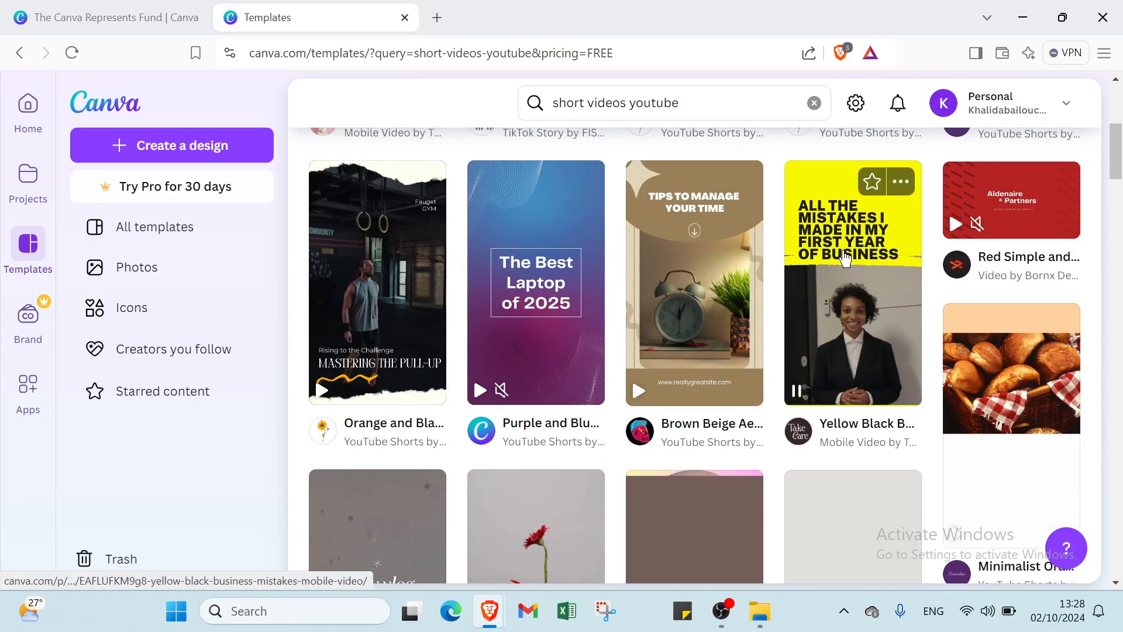
click(844, 251)
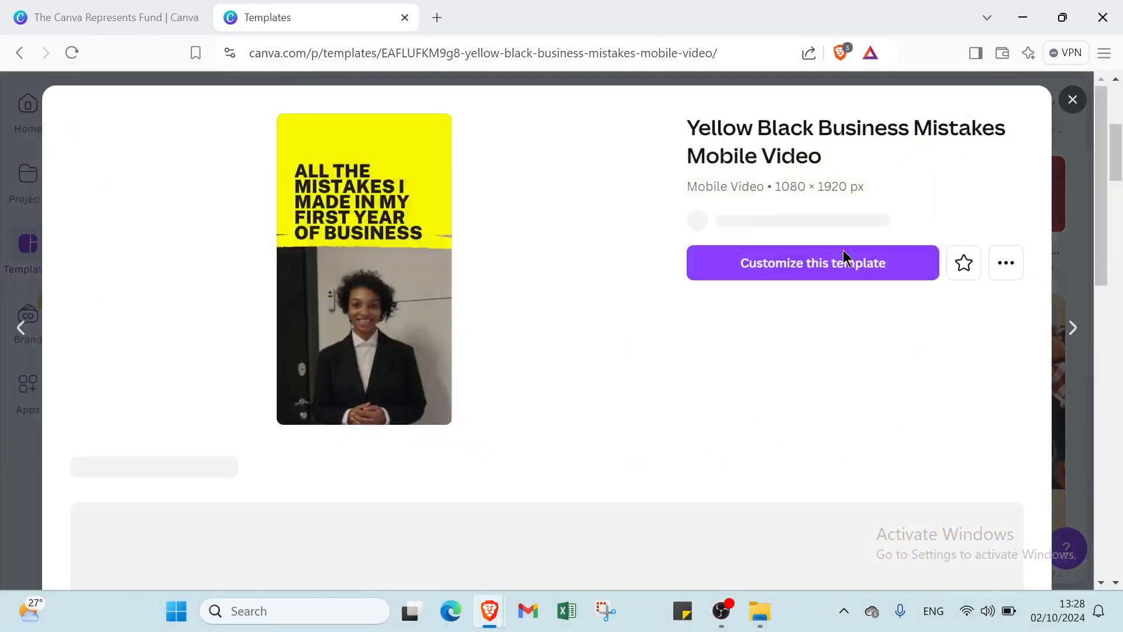
click(786, 267)
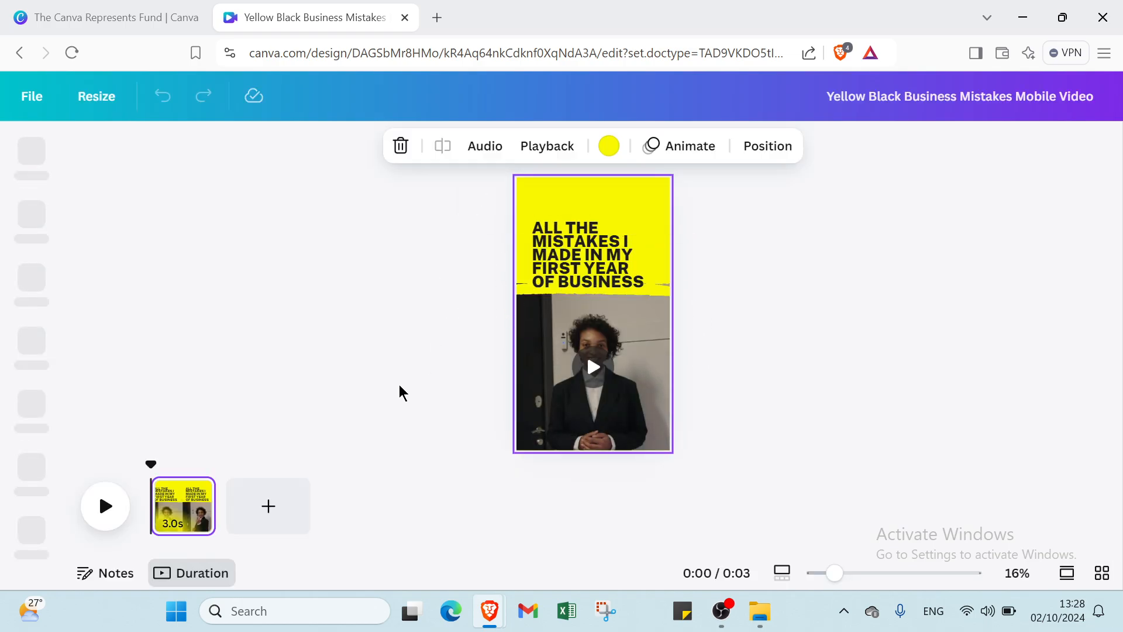
Step: Preview the video clip on the yellow template page in the editor
click(376, 308)
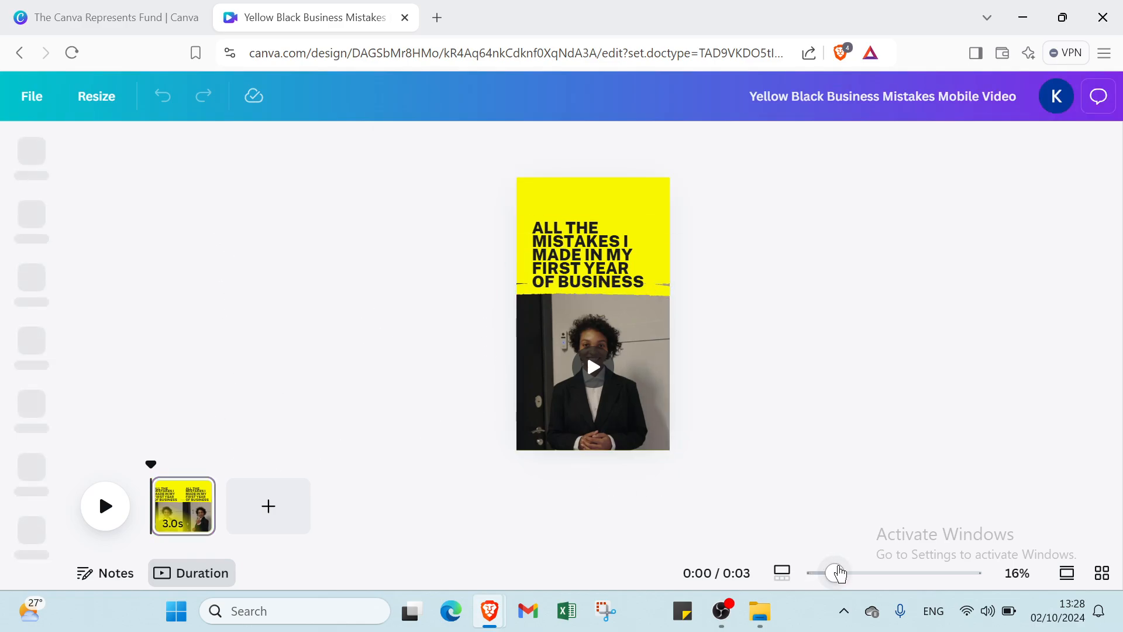
mouse_move(841, 571)
mouse_down()
mouse_move(859, 574)
mouse_move(835, 569)
mouse_up()
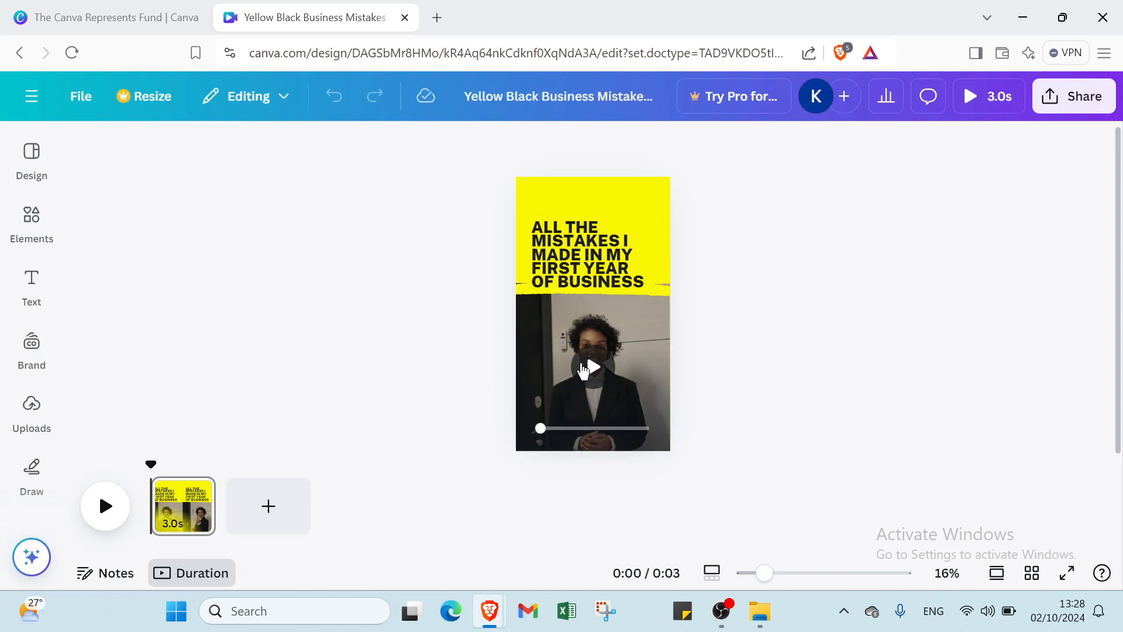
click(589, 369)
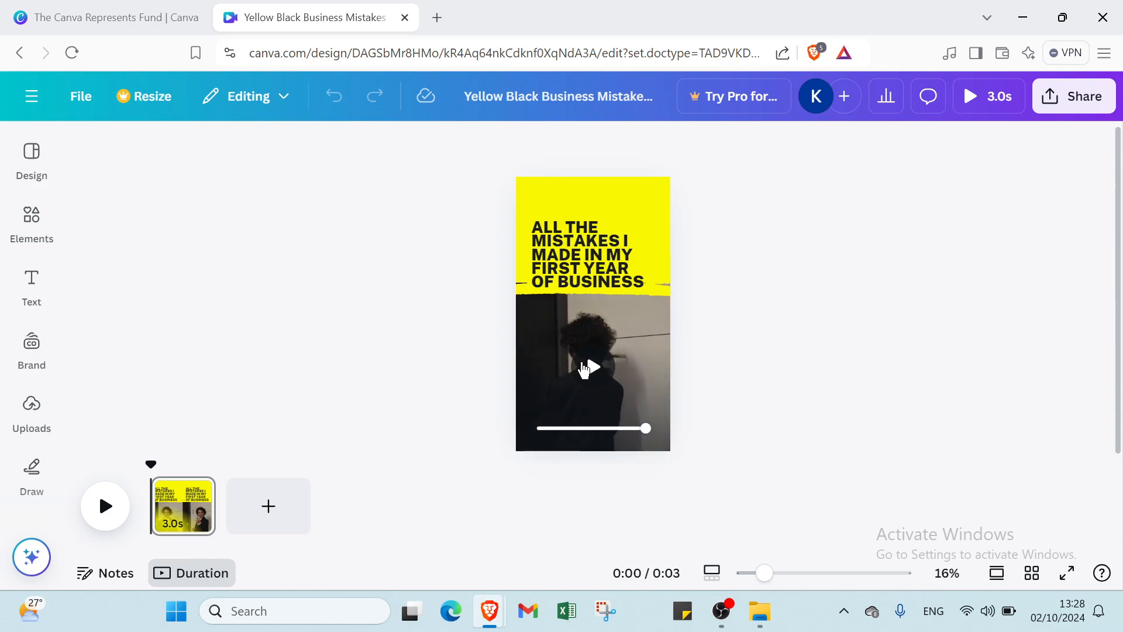
Step: Browse the design templates and apply the Crestone Realty page in place of the yellow business page
click(23, 181)
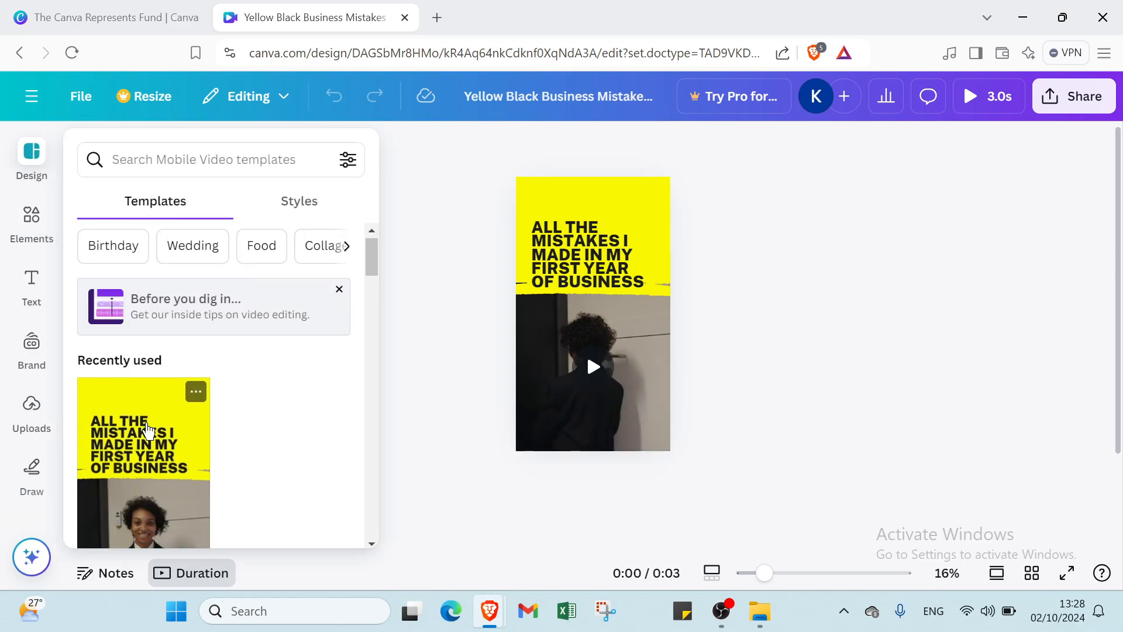
scroll(147, 429, down, 3)
scroll(147, 429, down, 8)
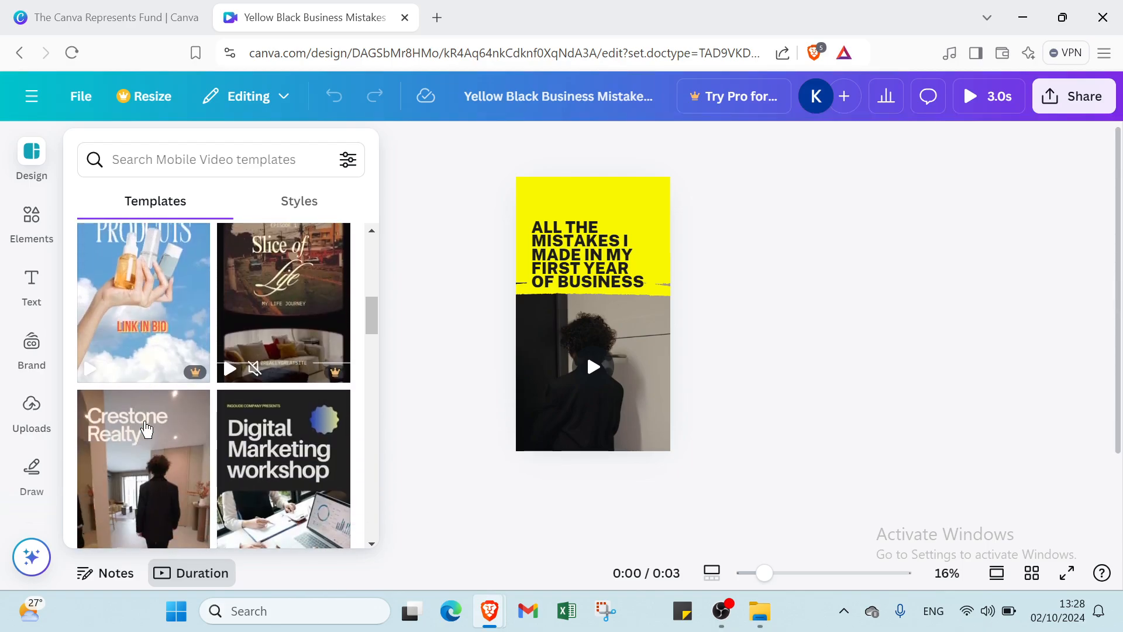
click(143, 316)
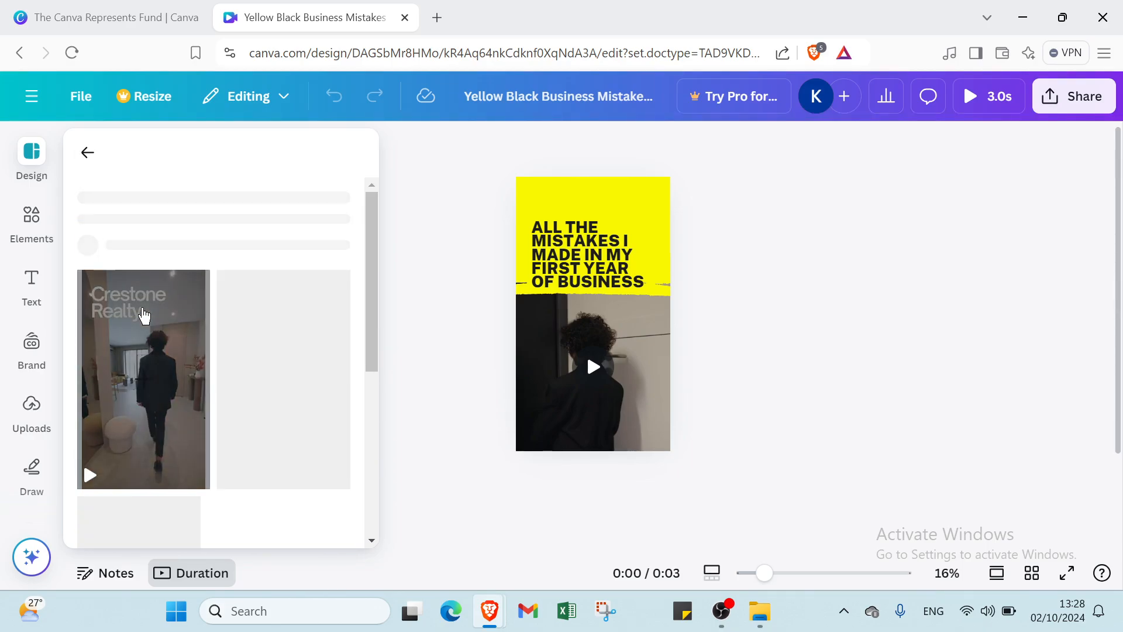
click(144, 369)
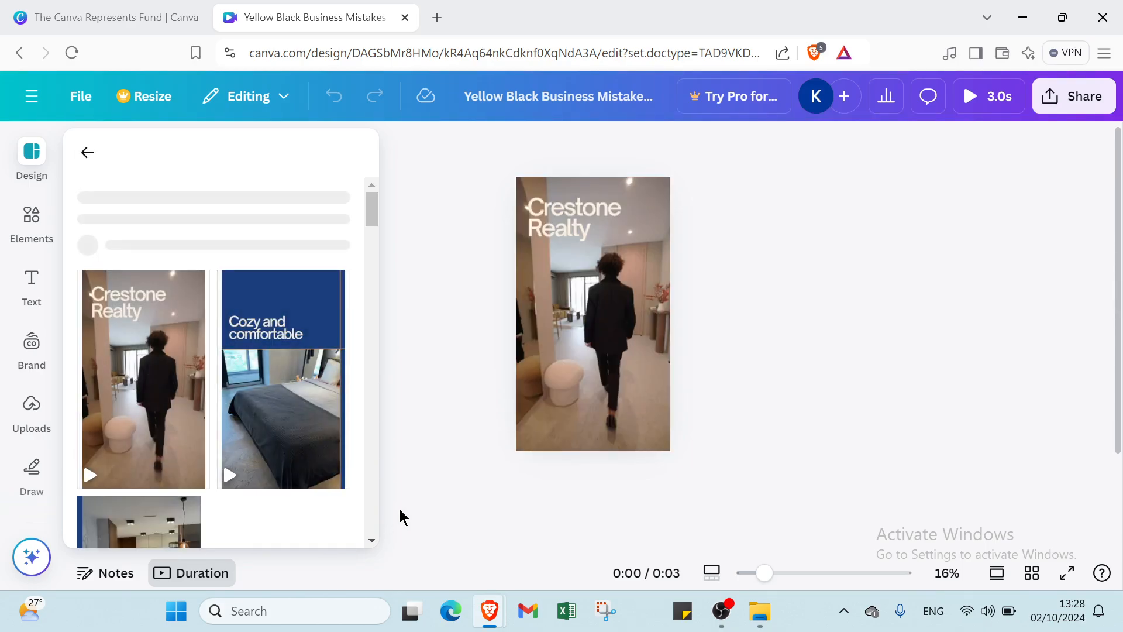
click(475, 455)
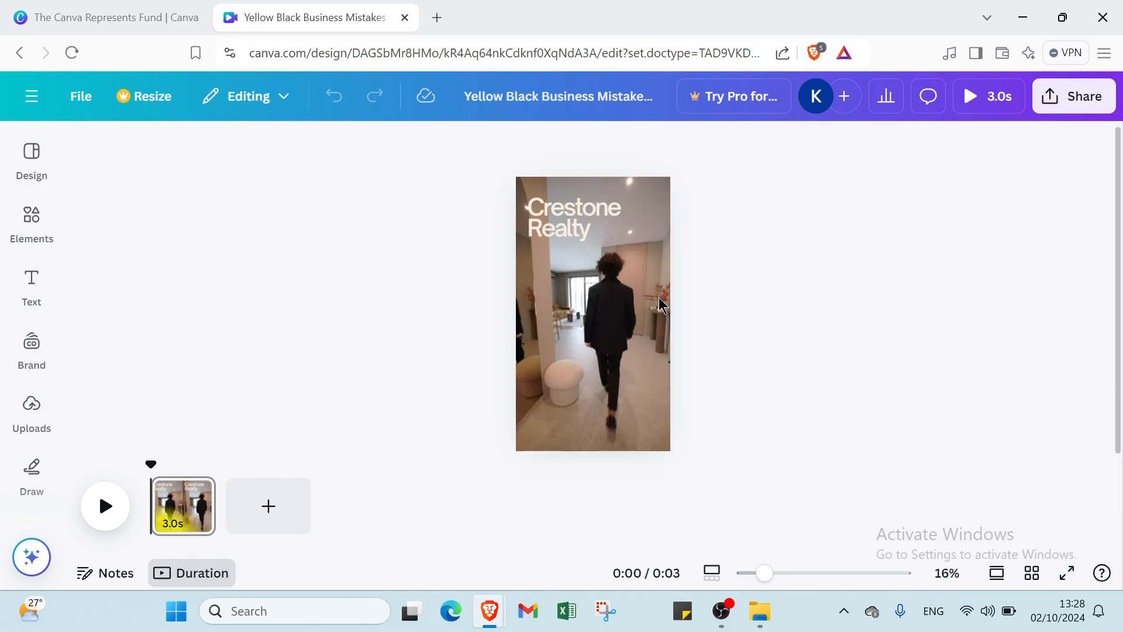
Step: Add a blank page after the Crestone Realty page and lengthen the first page to 5.0 seconds
click(293, 507)
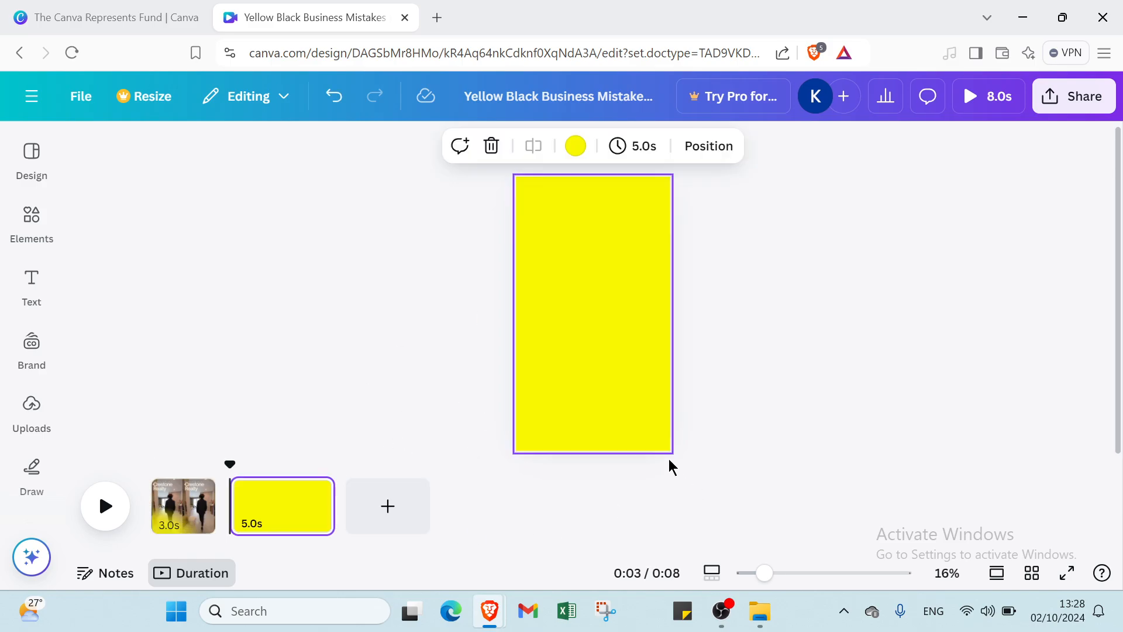
drag(331, 502, 284, 518)
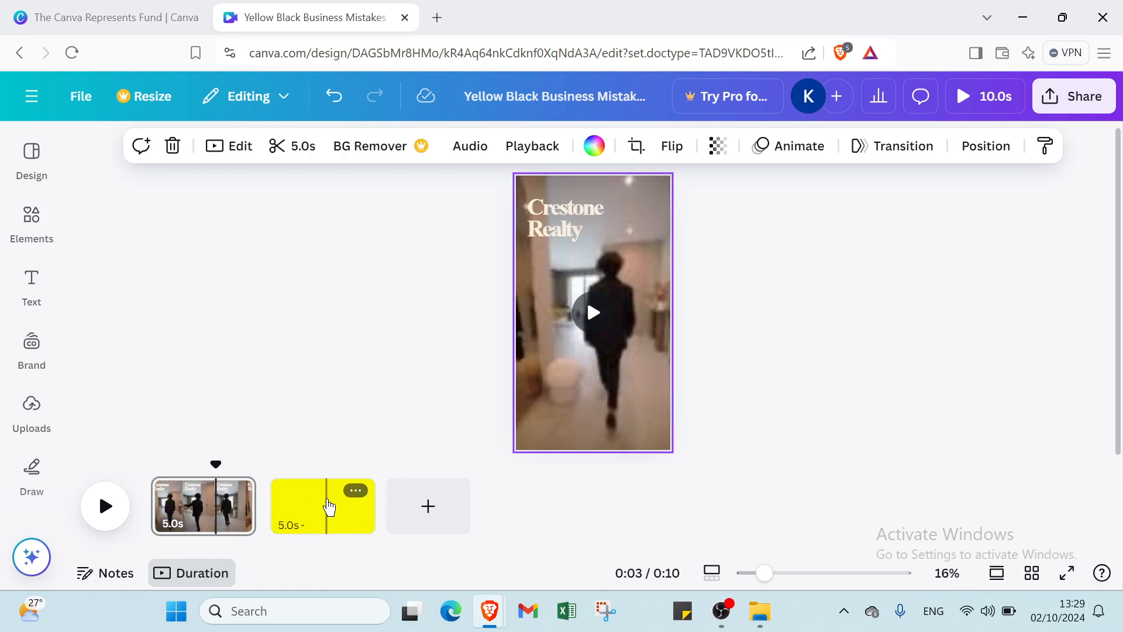
Step: Change the background color of the blank second page to white
click(329, 507)
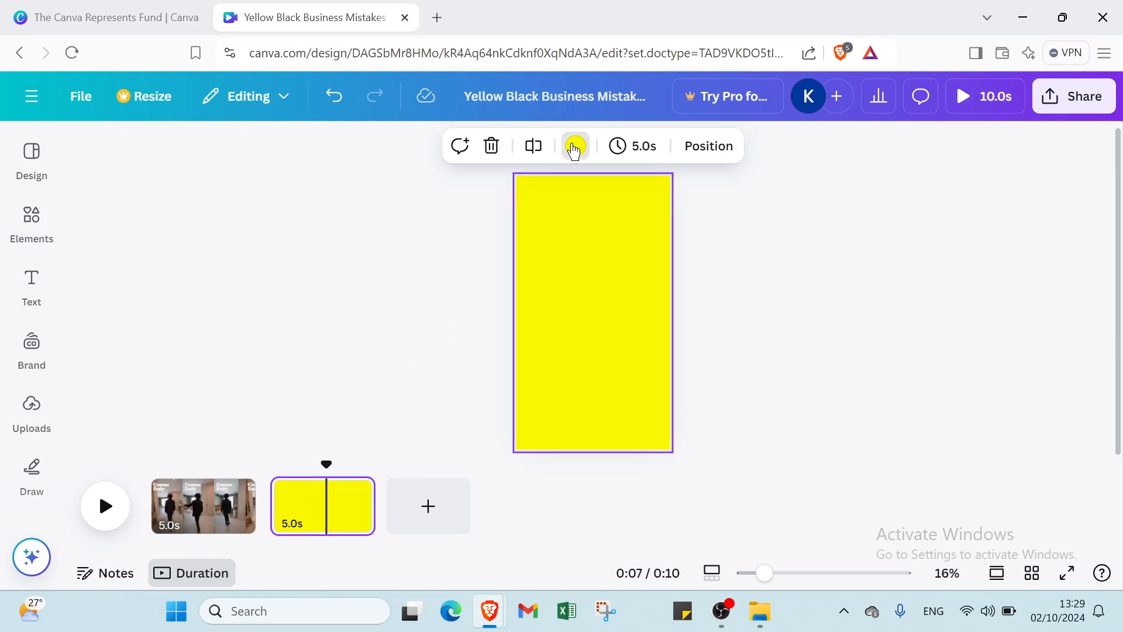
click(575, 146)
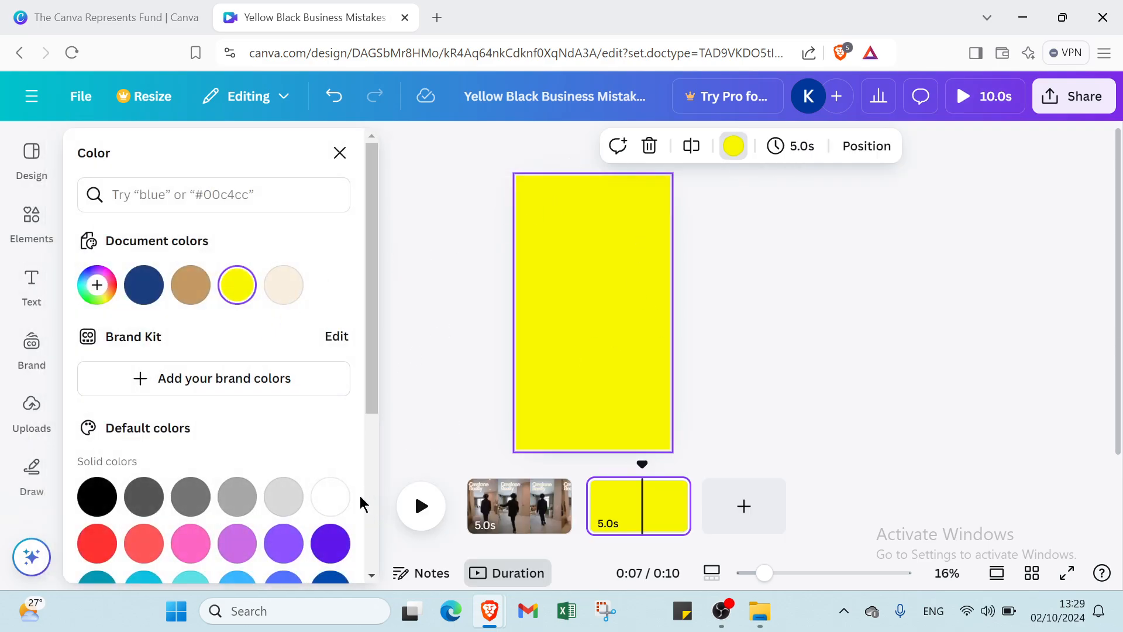
click(342, 501)
click(440, 370)
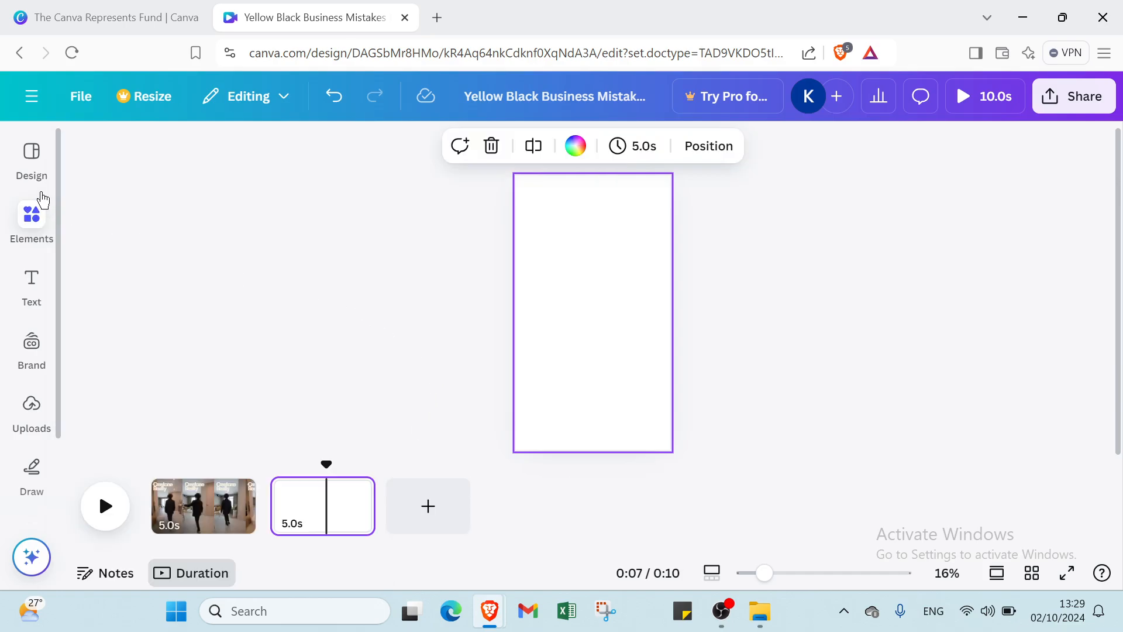
Step: Browse the design templates for a layout to use on the blank second page
click(34, 167)
scroll(188, 366, down, 7)
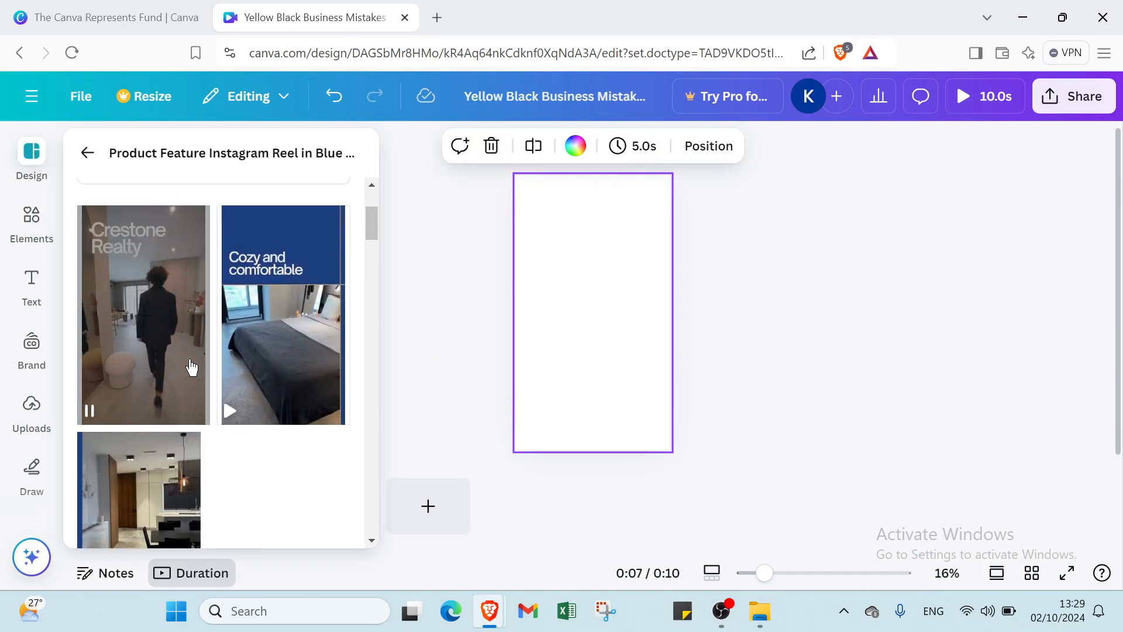
scroll(178, 358, down, 10)
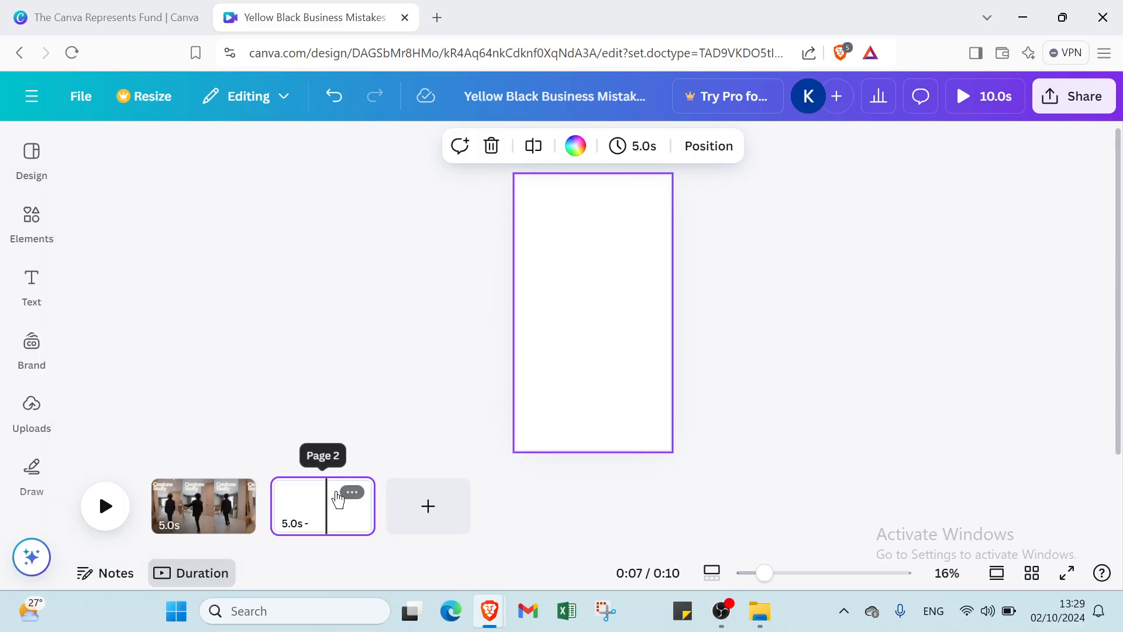
Step: Try to trim the start of the blank second page in the timeline
click(363, 447)
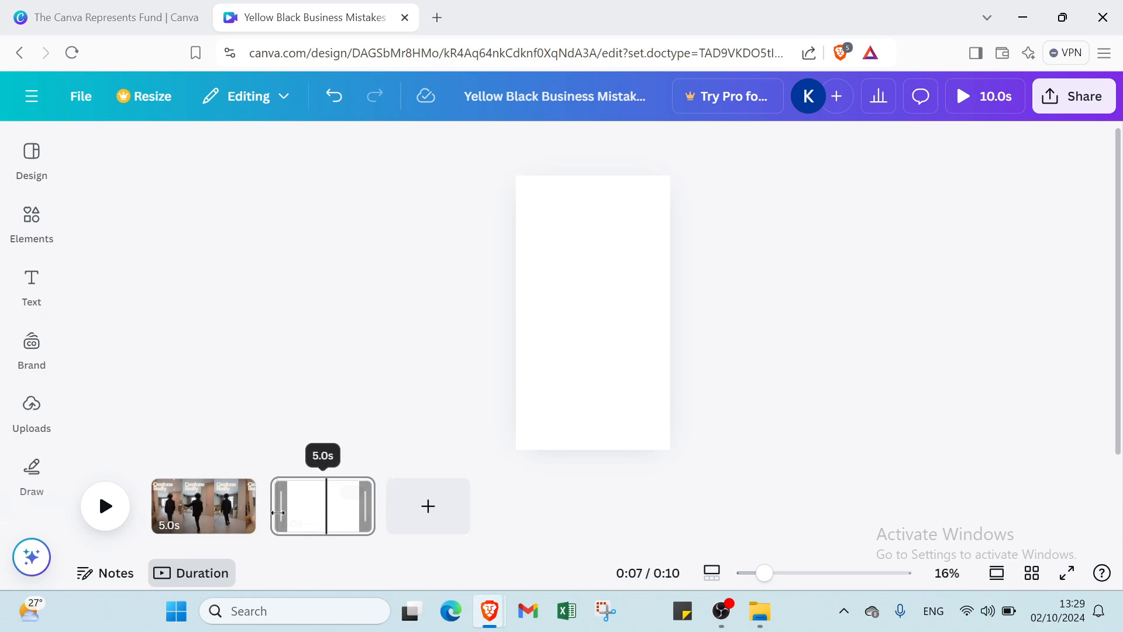
mouse_move(276, 509)
mouse_down()
mouse_move(332, 509)
mouse_move(283, 504)
mouse_move(290, 496)
mouse_up()
click(336, 381)
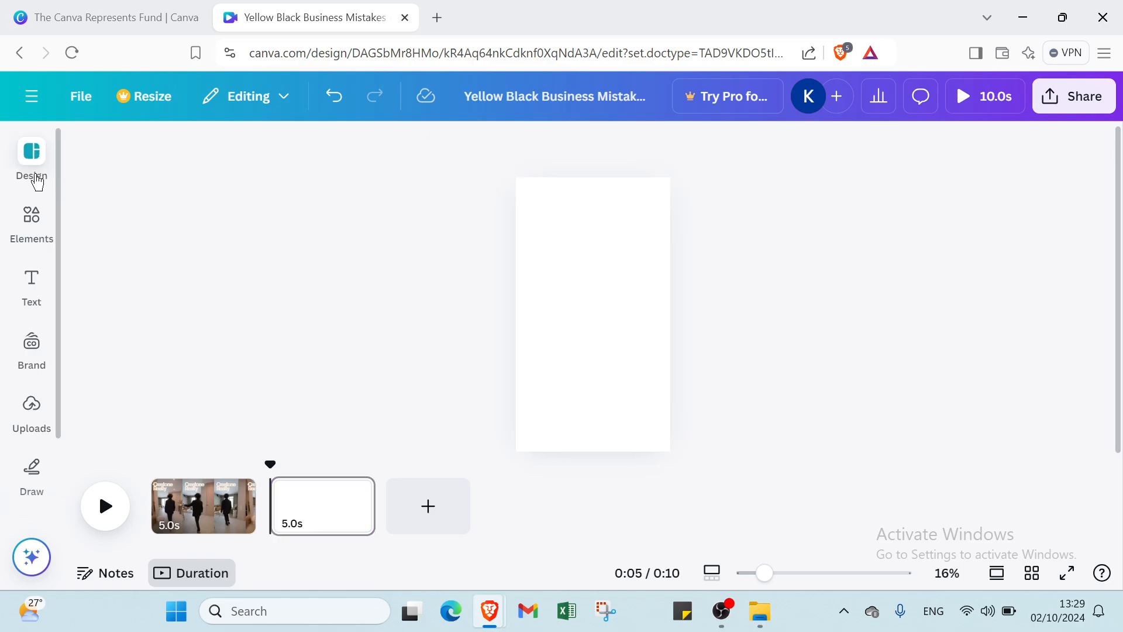
Step: Try the dining-room page of the Real Estate Instagram Reel in Pink White Muted Sketches Style on the second page, and undo it
click(33, 173)
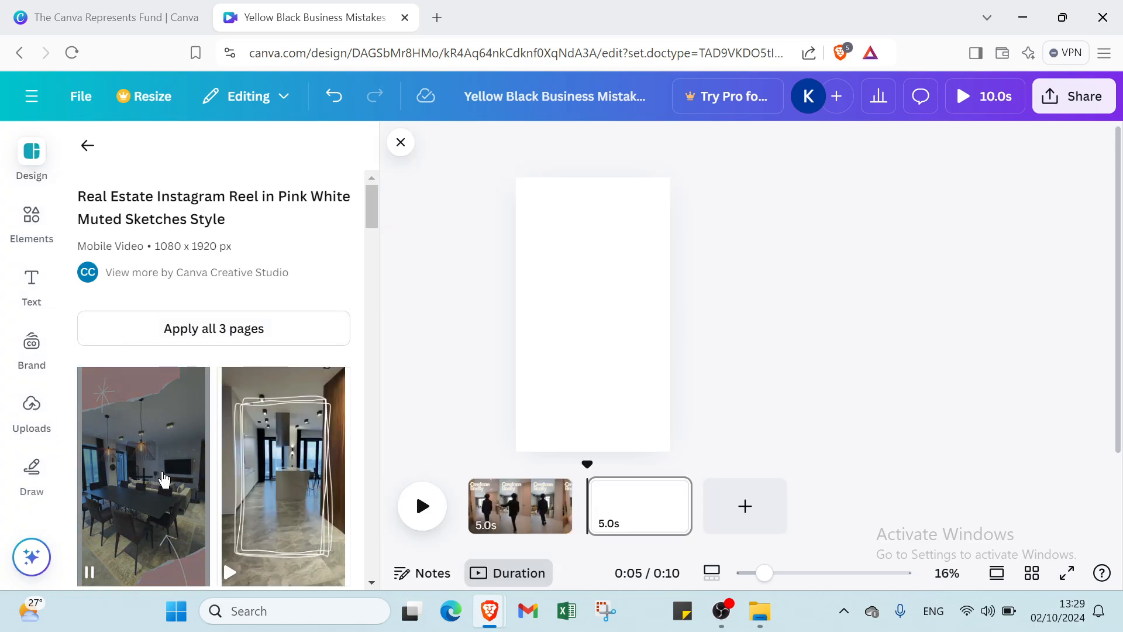
click(163, 476)
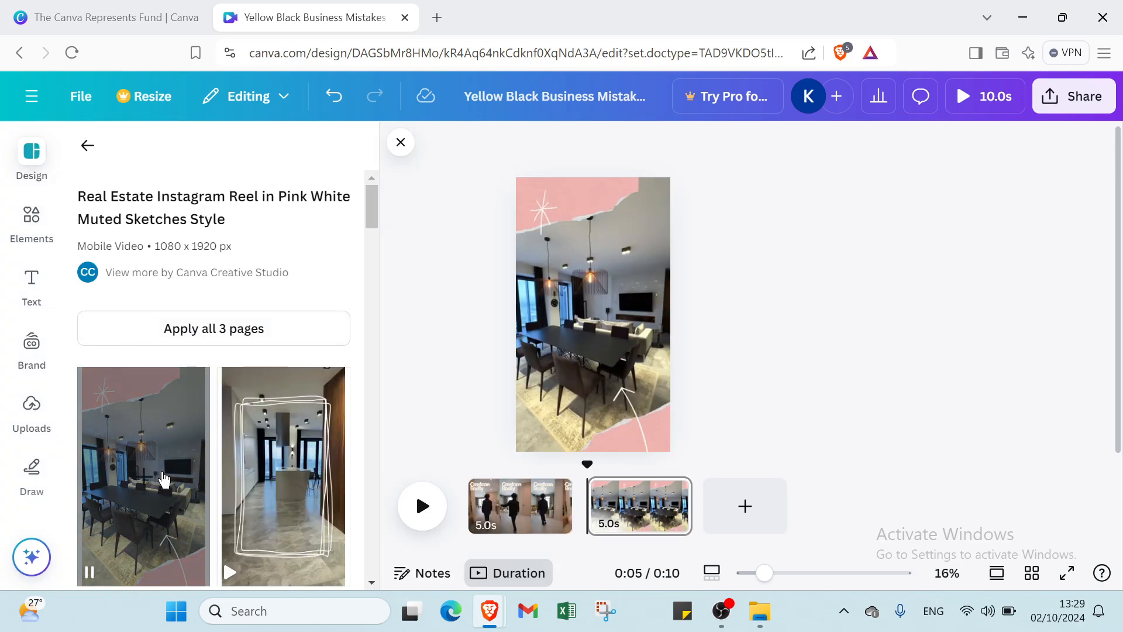
click(402, 145)
key(ctrl+z)
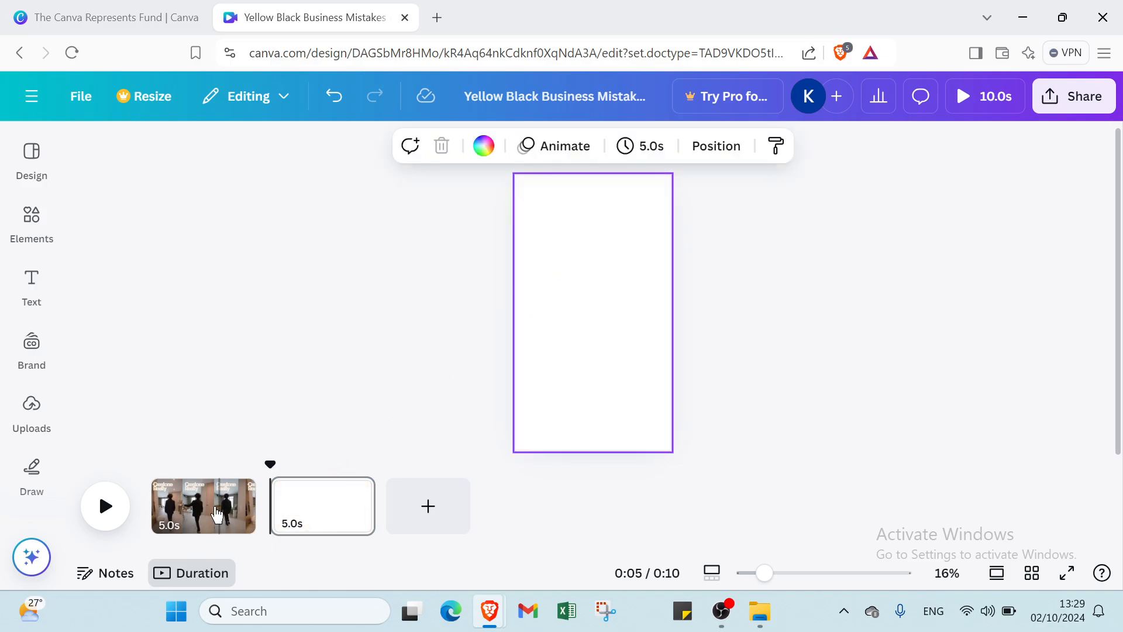
Step: Delete the Crestone Realty heading from the first page
click(212, 504)
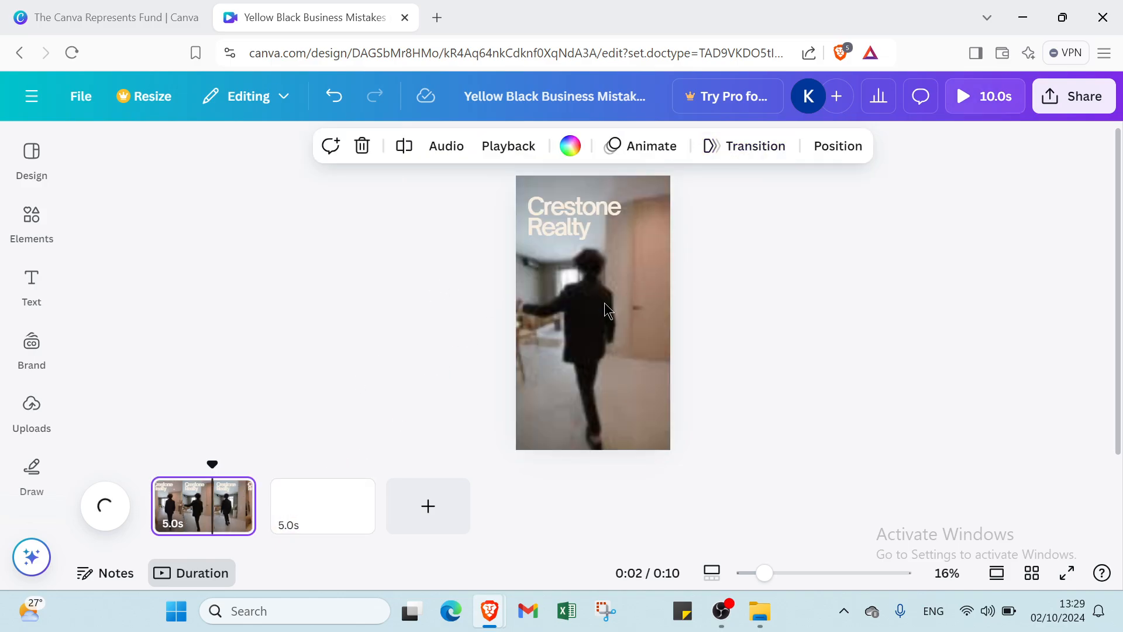
click(329, 155)
click(550, 225)
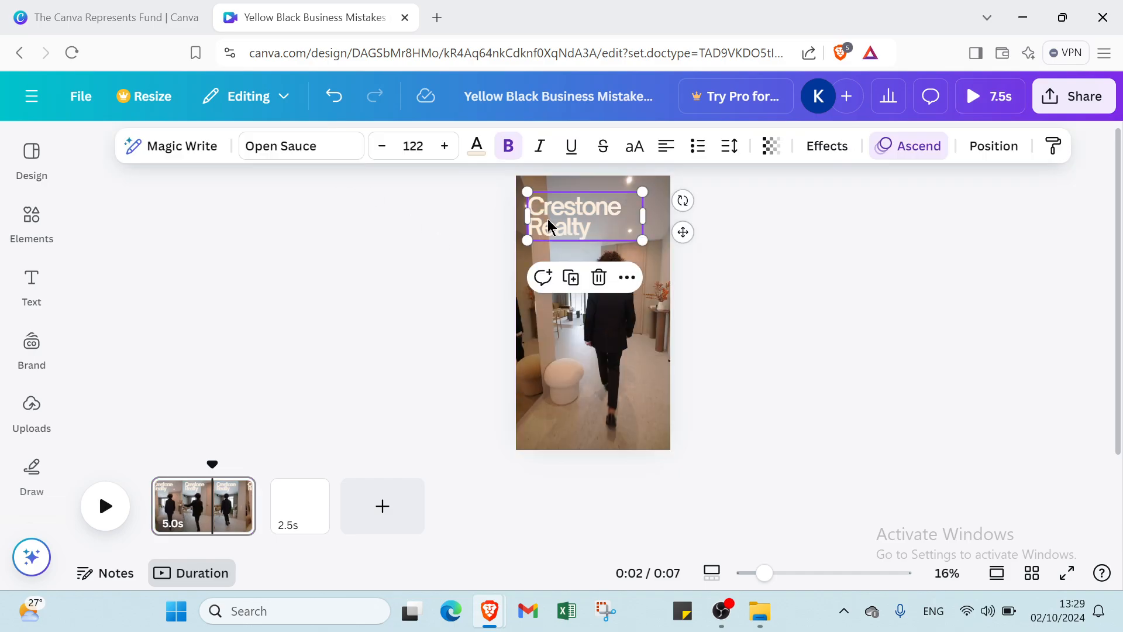
key(Delete)
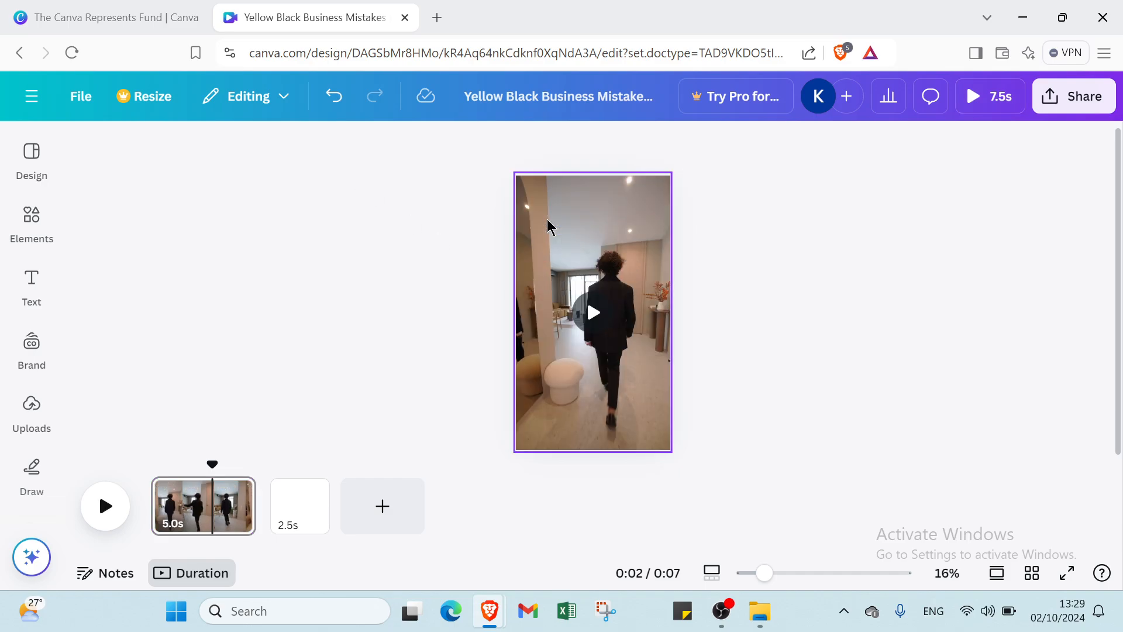
Step: Add a circle to the first page containing the text "reate a short" and set its font size to 40
text(create a short)
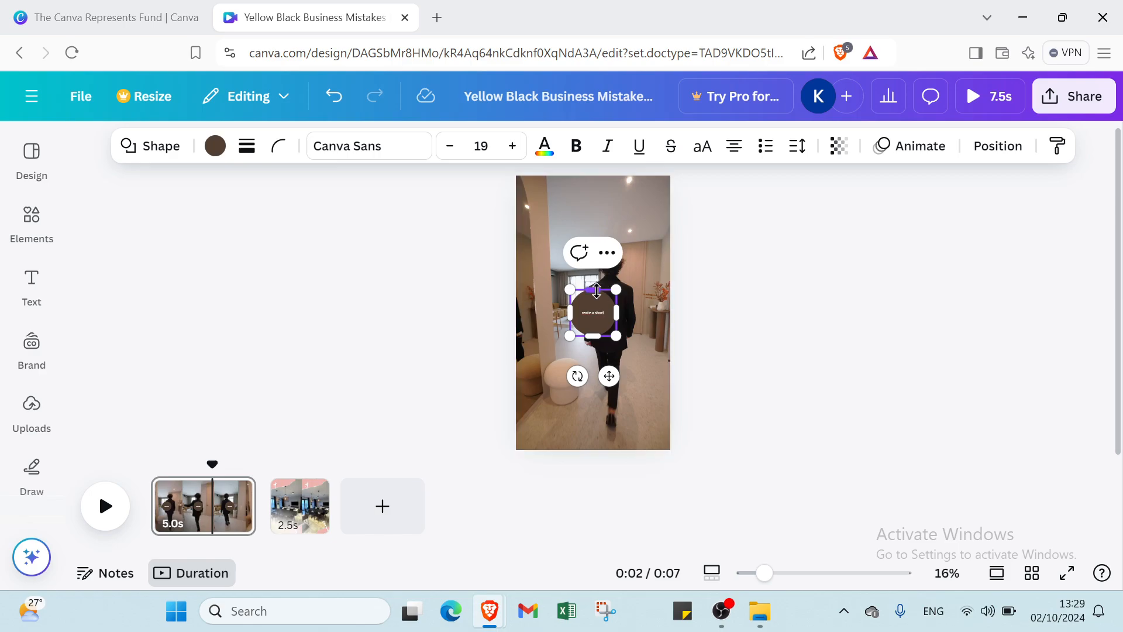
click(512, 145)
click(506, 151)
click(507, 153)
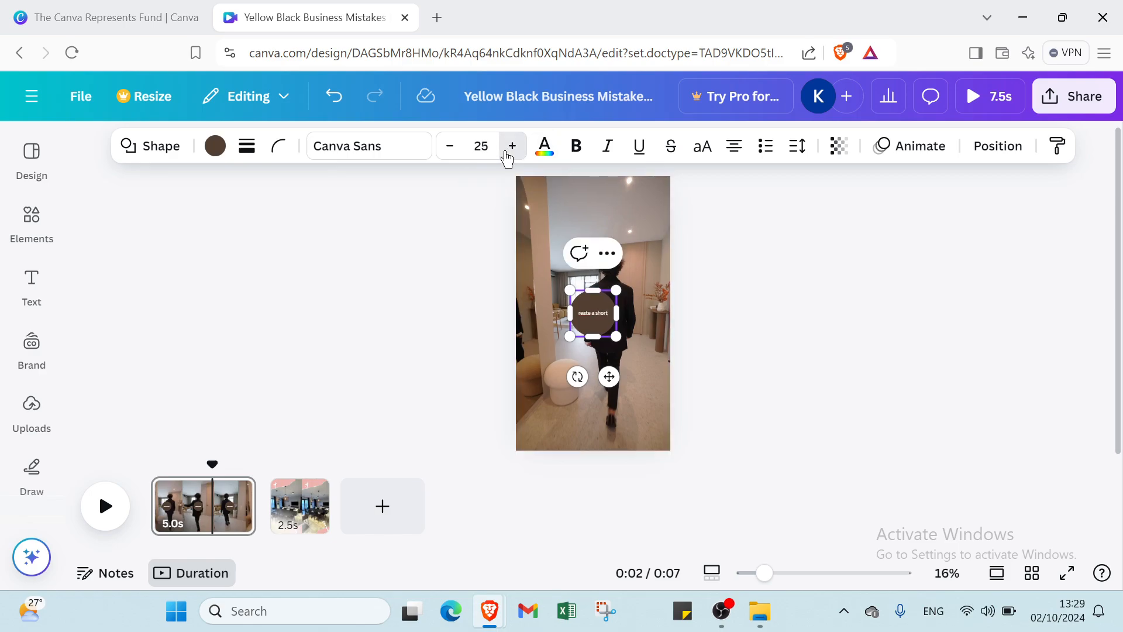
click(506, 153)
click(507, 154)
click(506, 154)
click(506, 156)
click(506, 156)
click(506, 156)
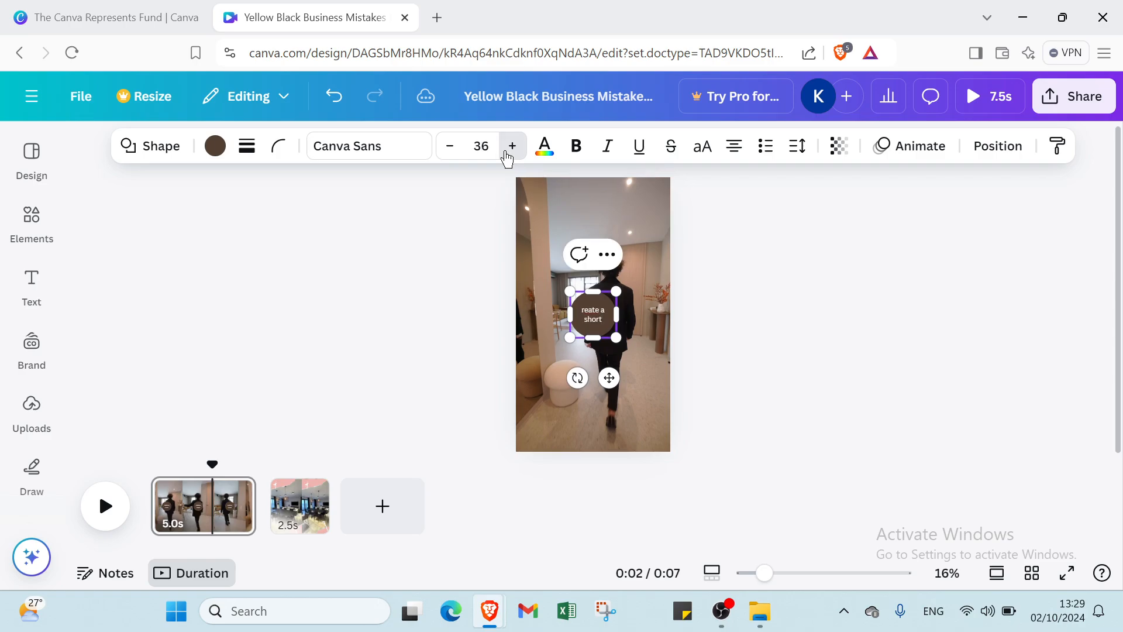
click(506, 155)
click(507, 155)
click(506, 155)
click(506, 156)
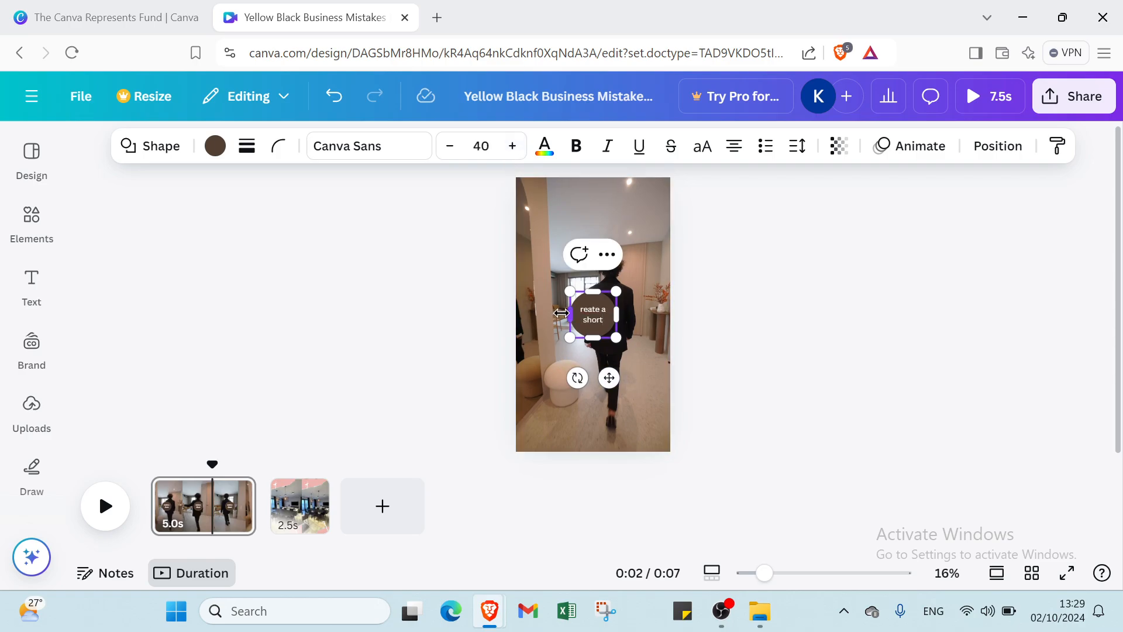
Step: Stretch the circle sideways in both directions into a wide oval spanning most of the page width
drag(562, 313, 515, 316)
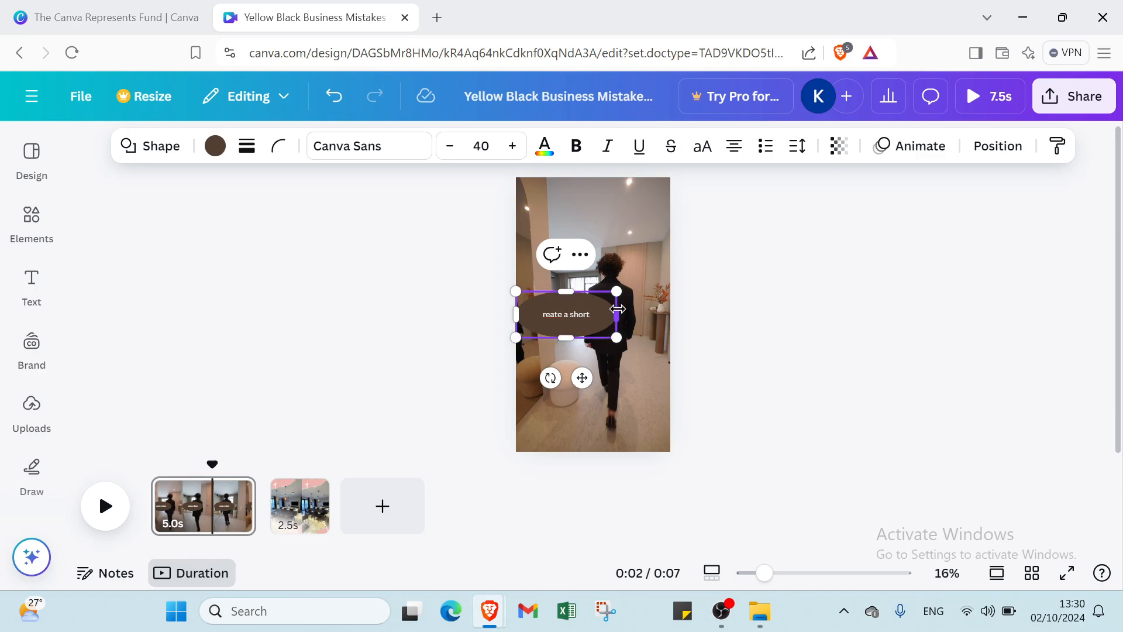
drag(615, 314, 660, 310)
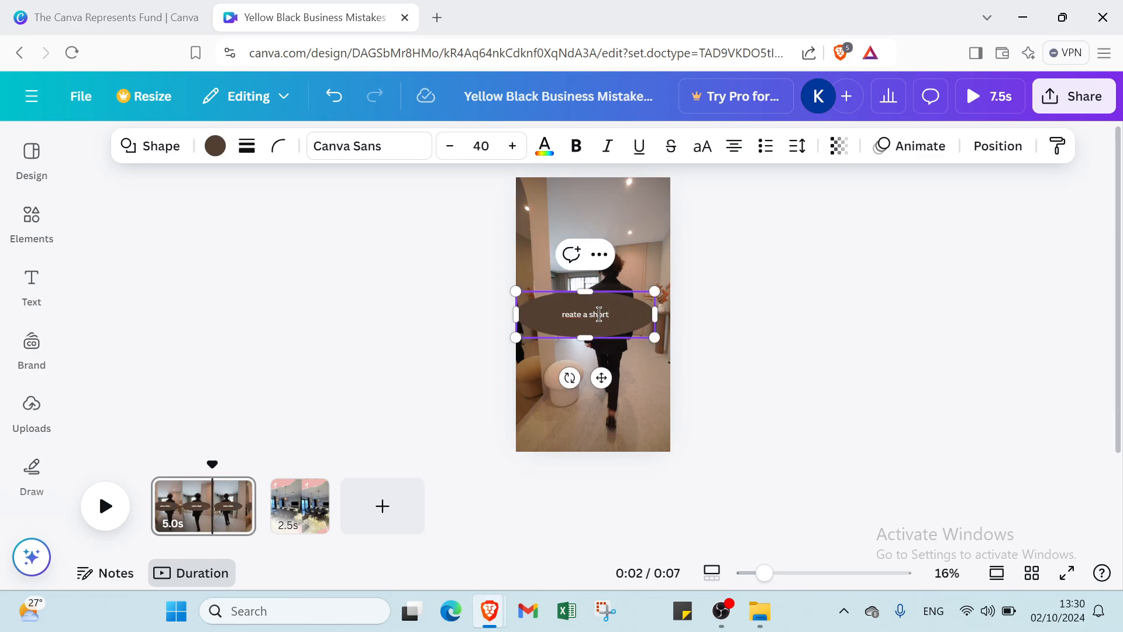
Step: Complete the oval's label as "create a short videos" and move the oval to the upper edge of the page
click(626, 318)
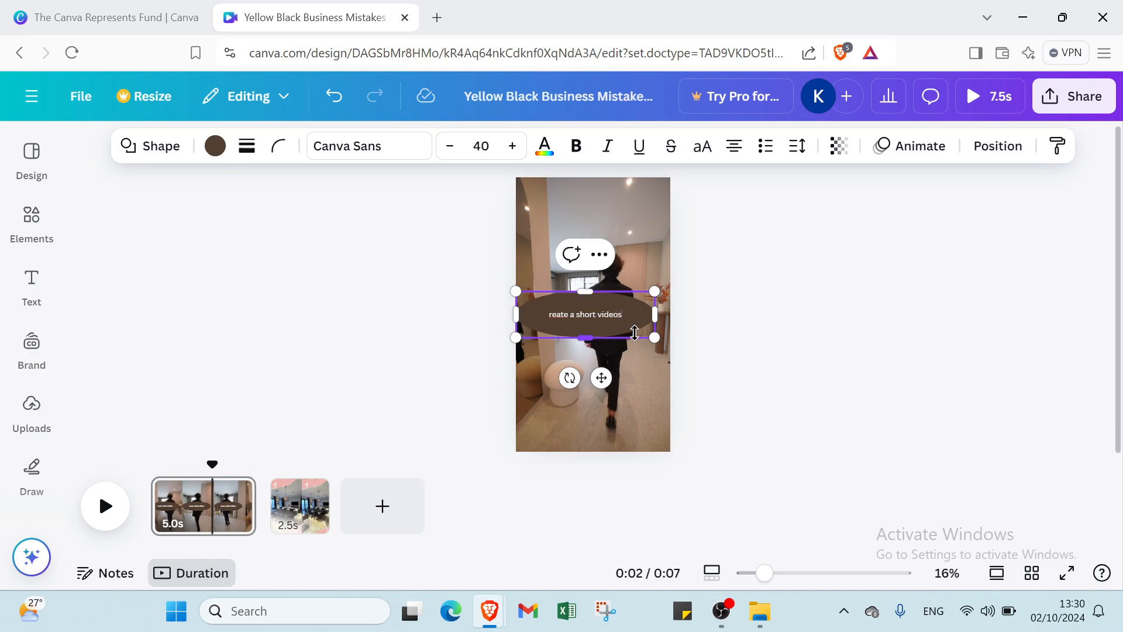
drag(637, 311, 649, 208)
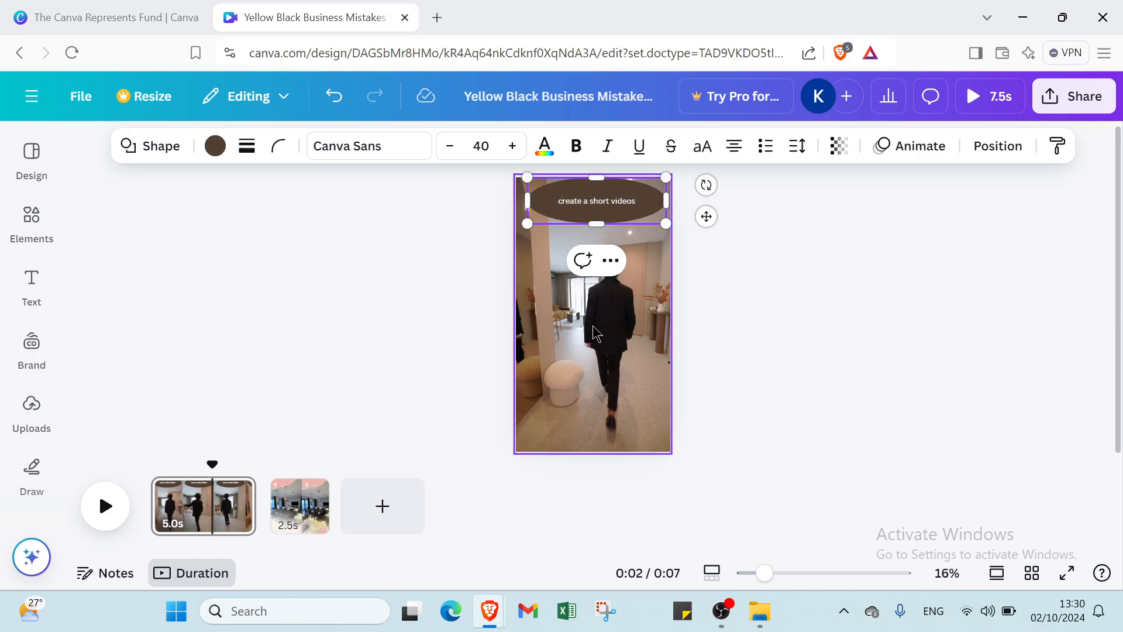
click(620, 385)
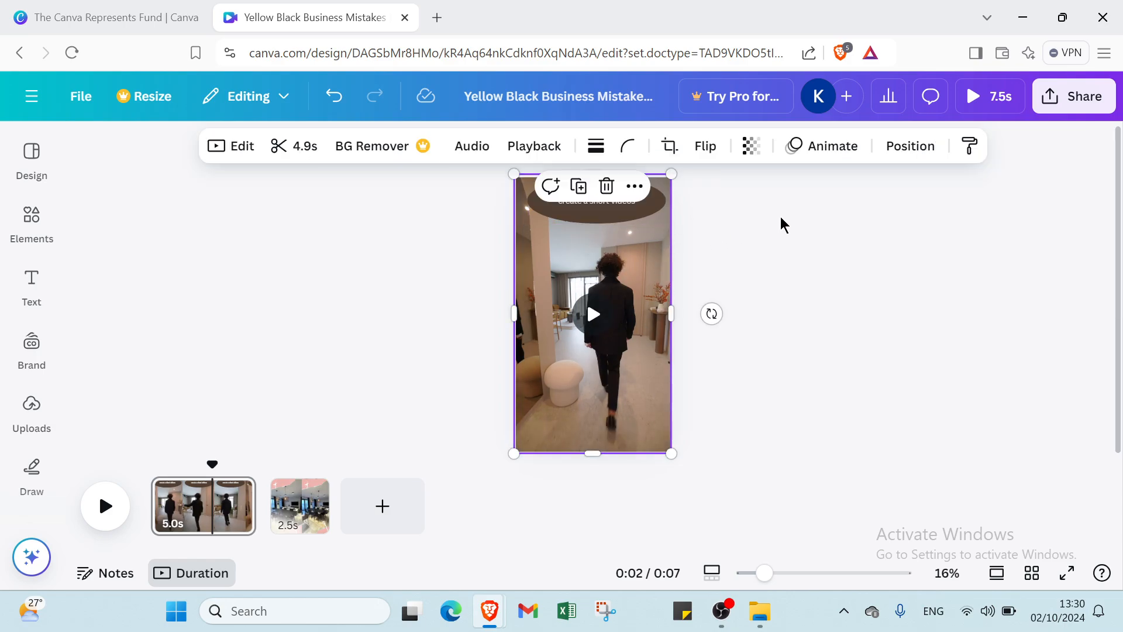
click(437, 328)
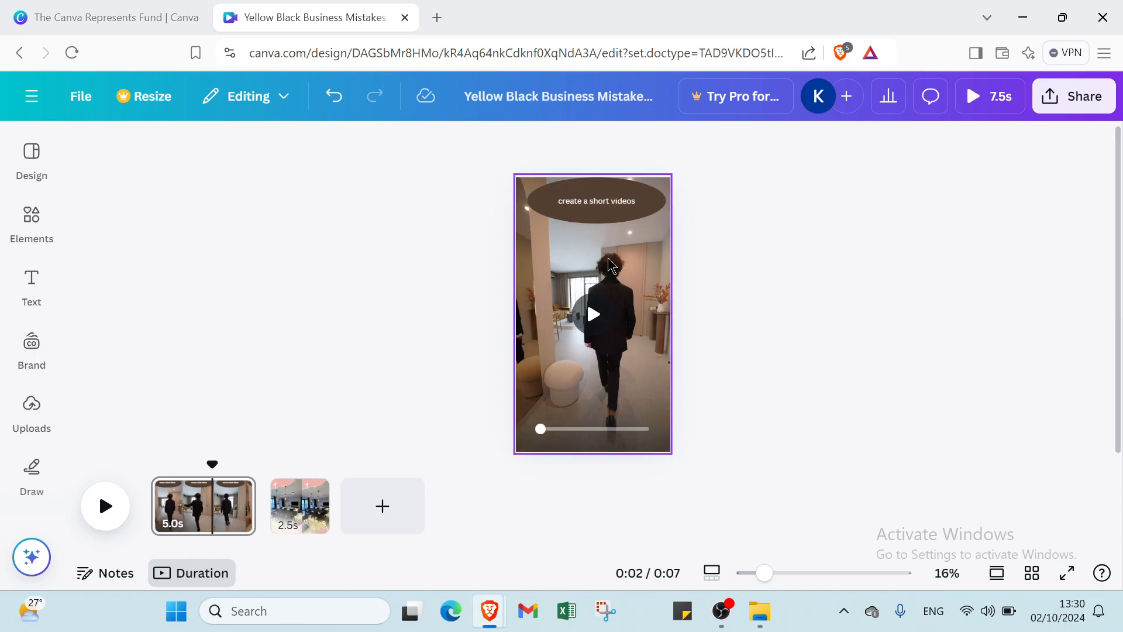
Step: Extend the end trim of the first page's background video so the clip lasts 12.7 seconds
click(571, 283)
click(470, 151)
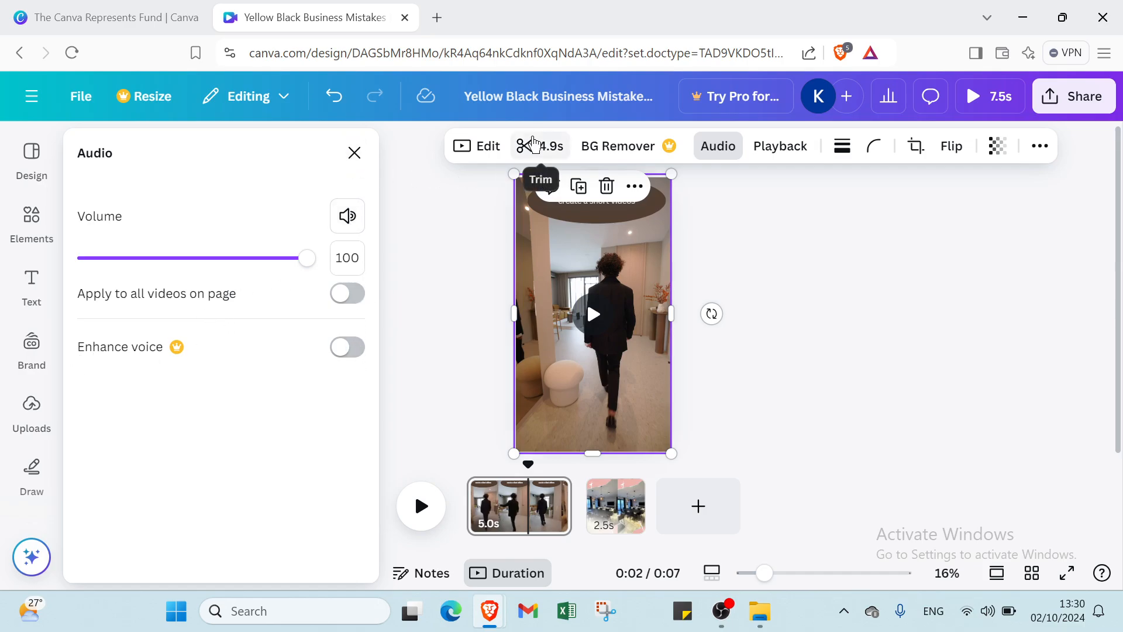
click(533, 145)
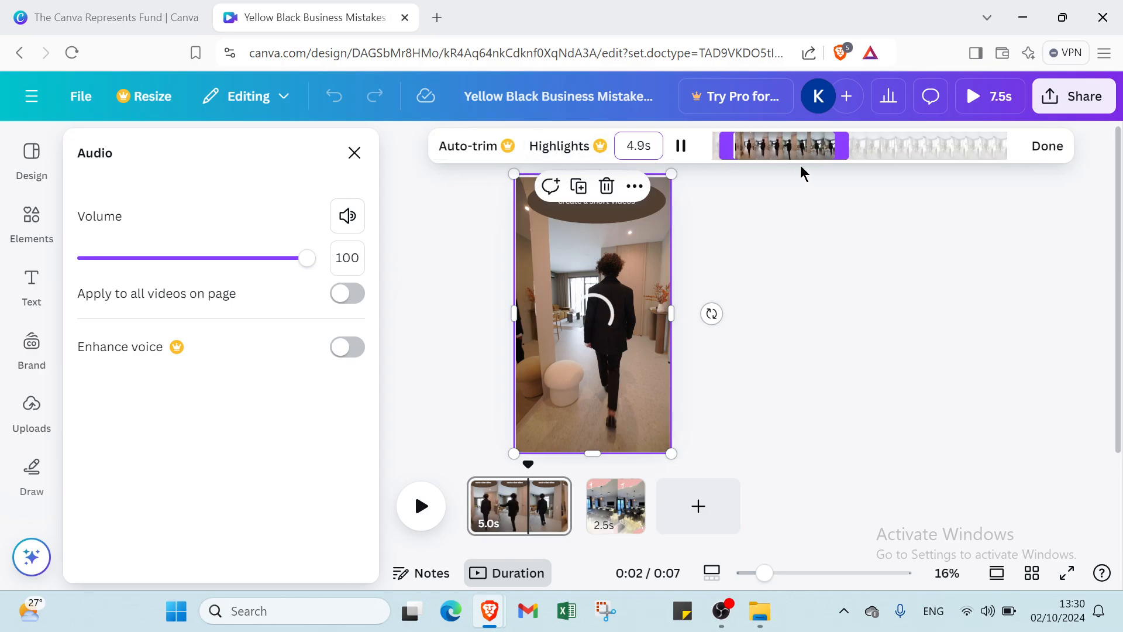
drag(844, 154, 1000, 149)
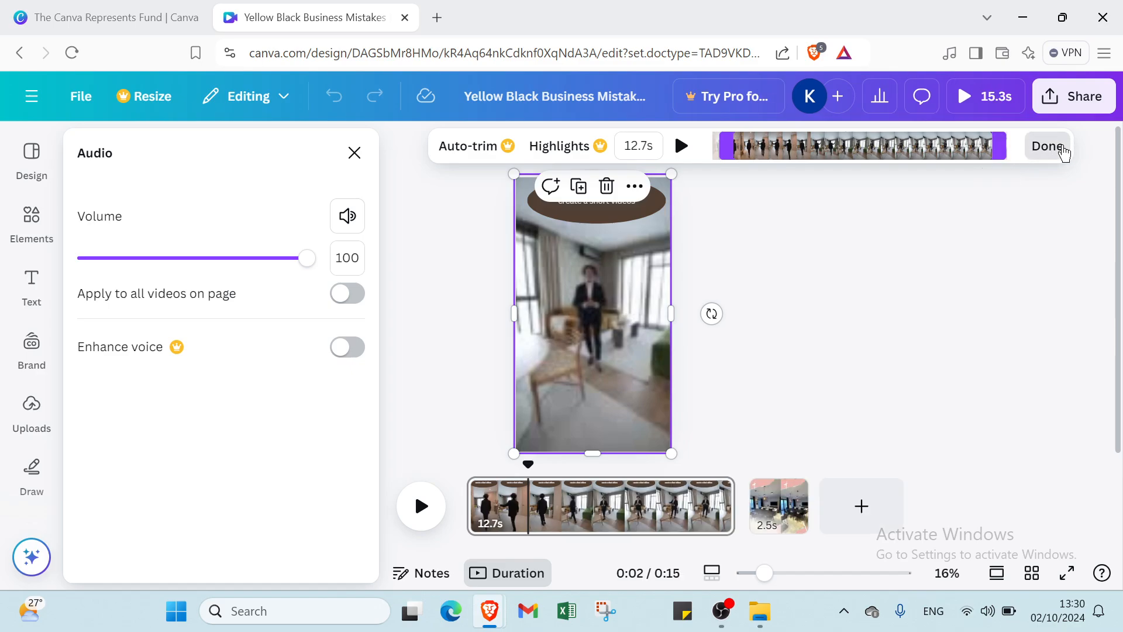
click(1056, 146)
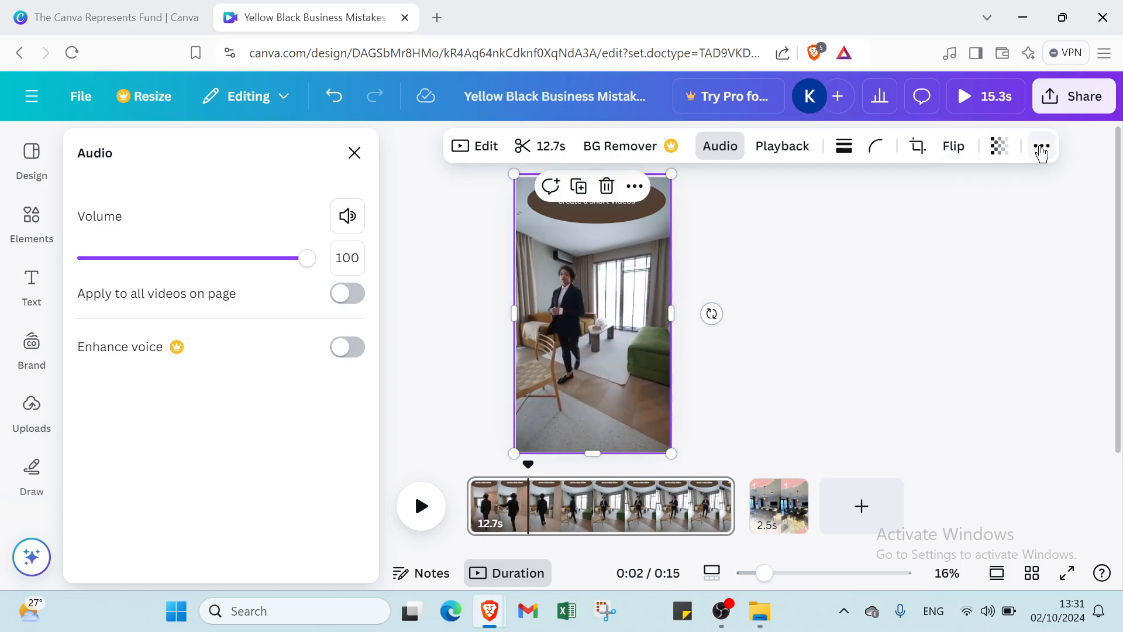
click(761, 325)
Step: Add a default heading, a subheading and a body text box to the first page
click(31, 158)
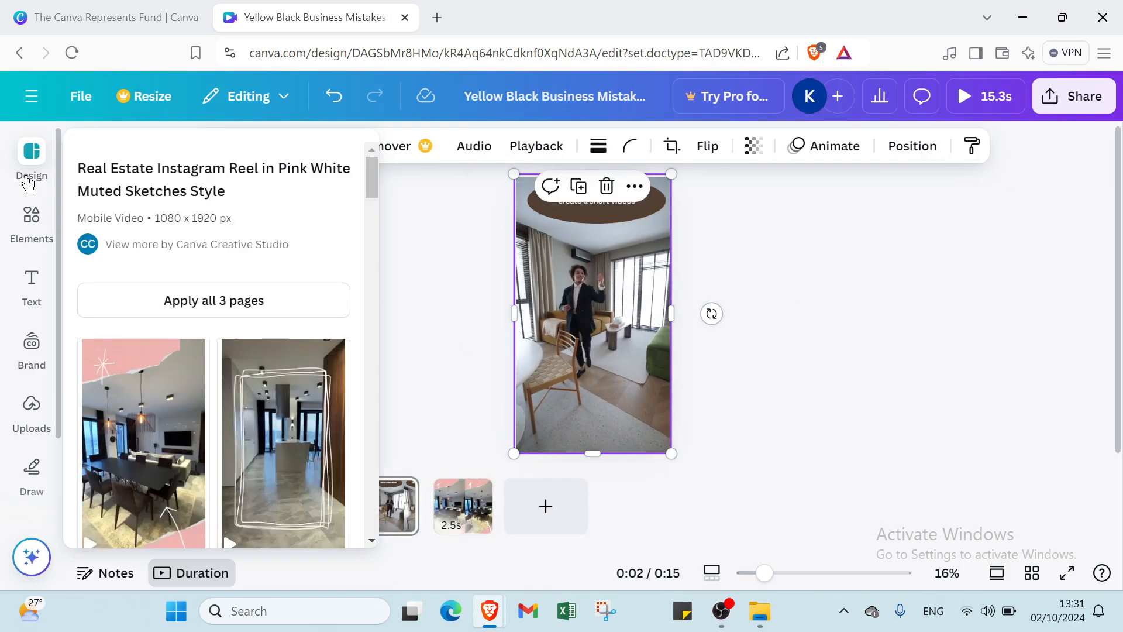
click(26, 225)
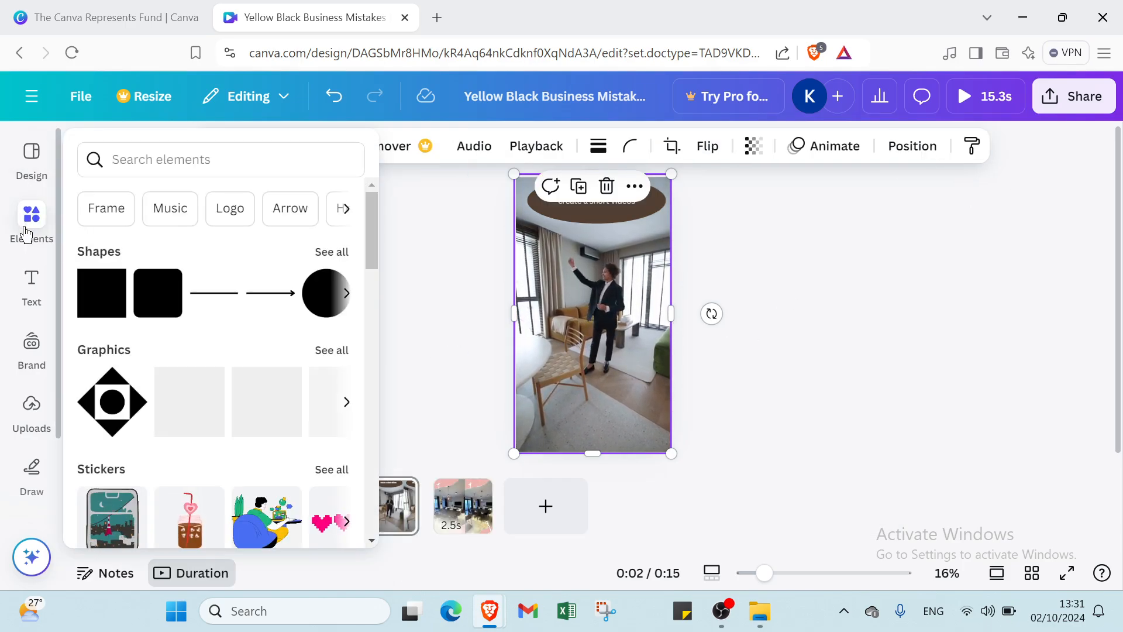
click(31, 279)
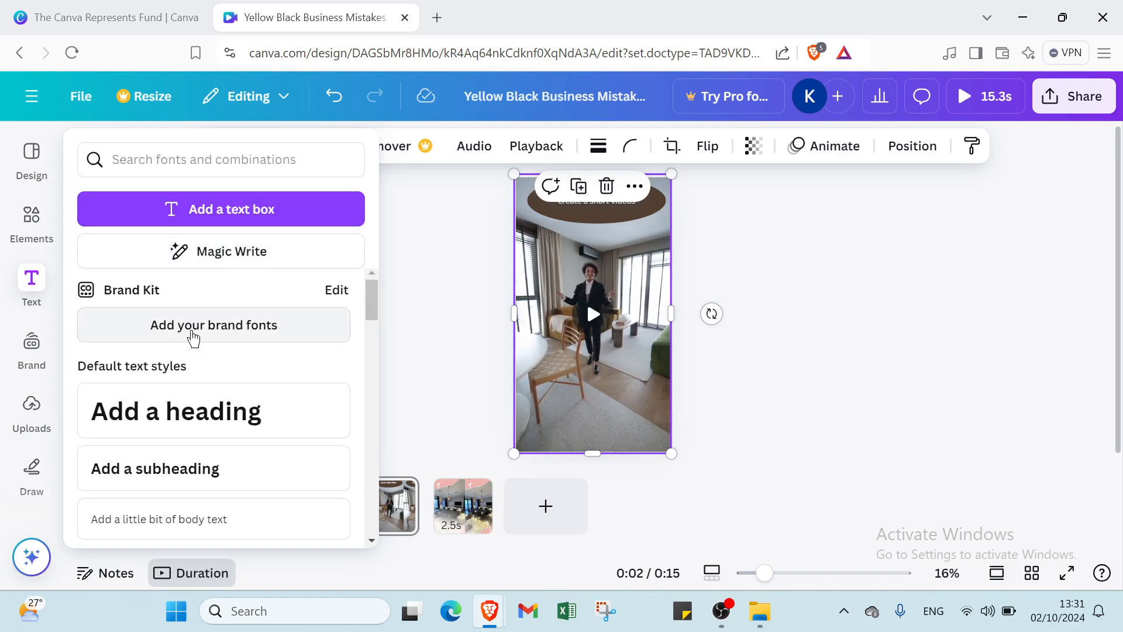
scroll(155, 396, down, 2)
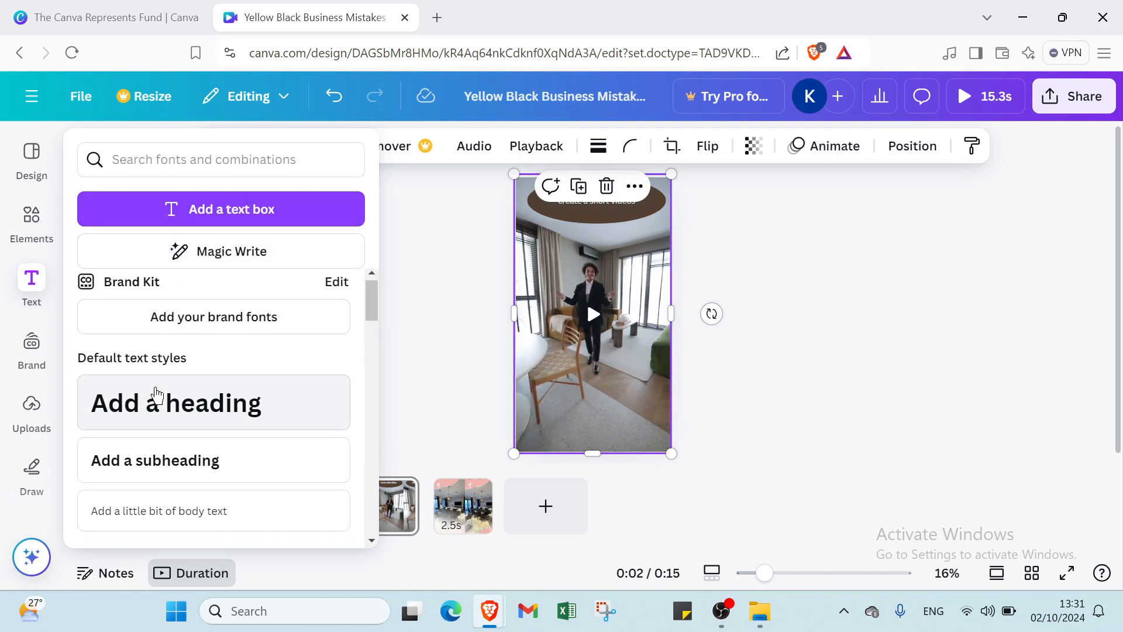
click(142, 309)
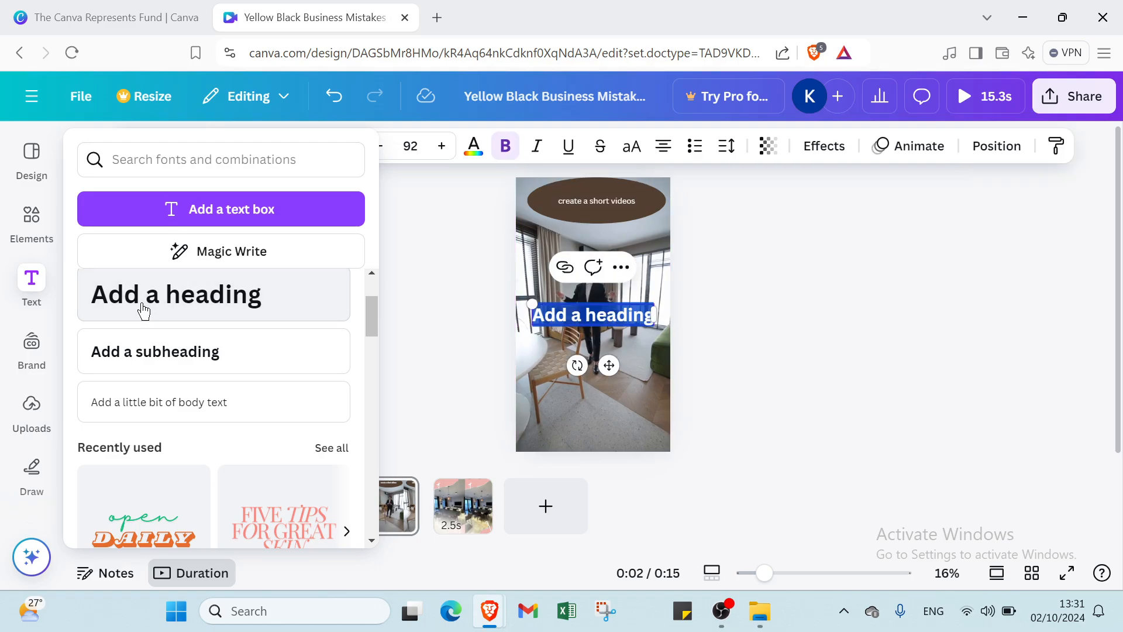
click(130, 351)
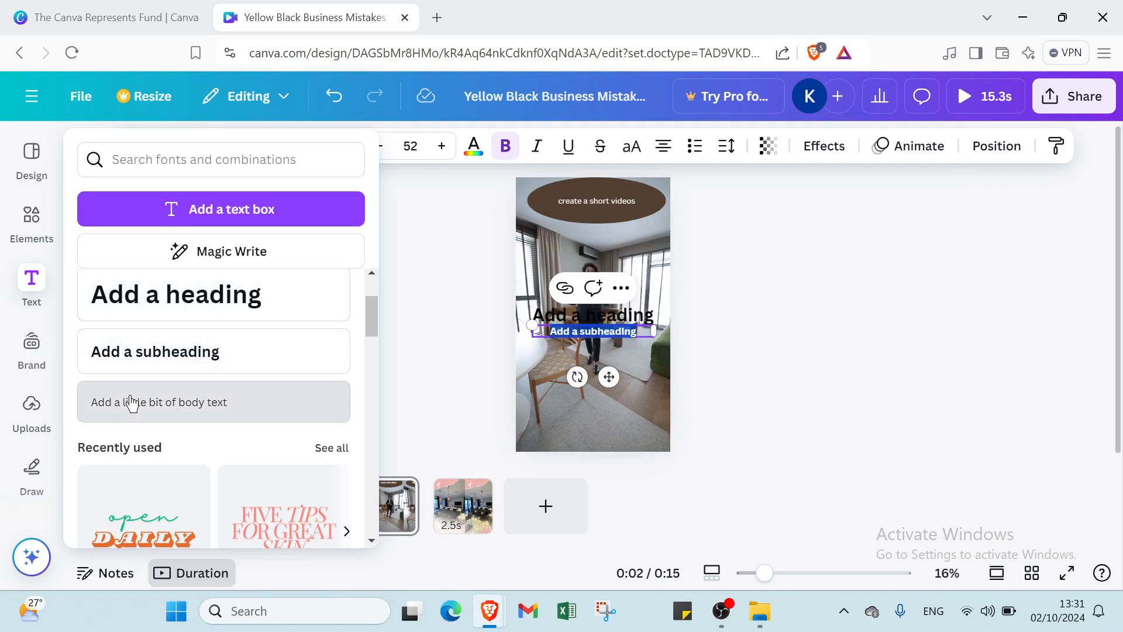
click(130, 402)
Step: Add the "Five tips for great skin" and "open daily" font combinations to the first page
scroll(132, 403, down, 1)
scroll(130, 391, down, 4)
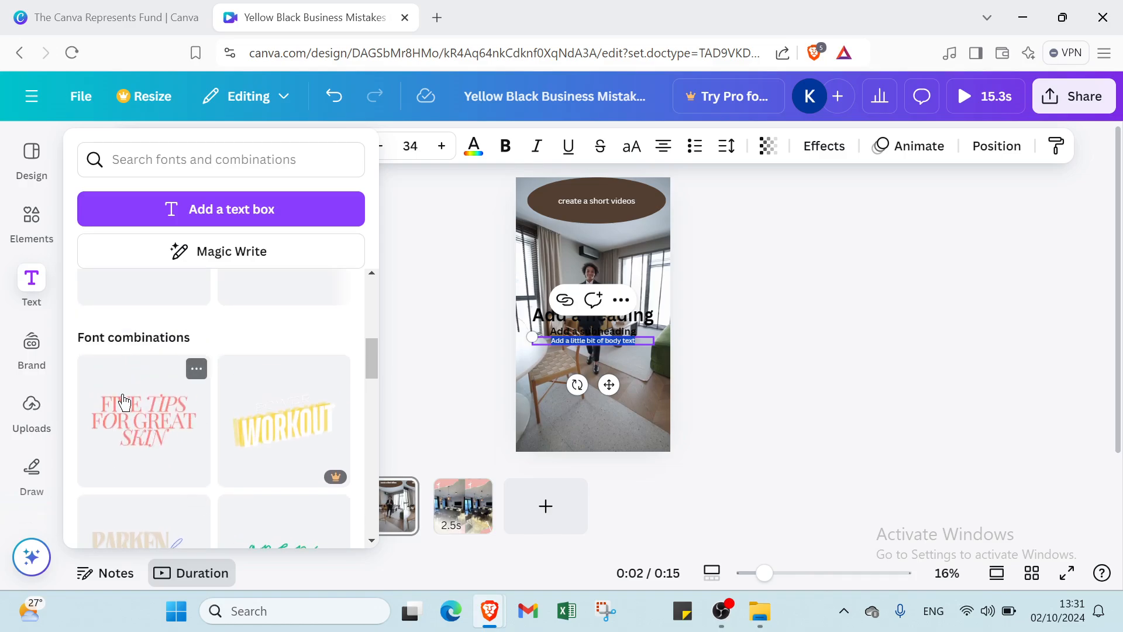
click(124, 401)
scroll(126, 398, down, 4)
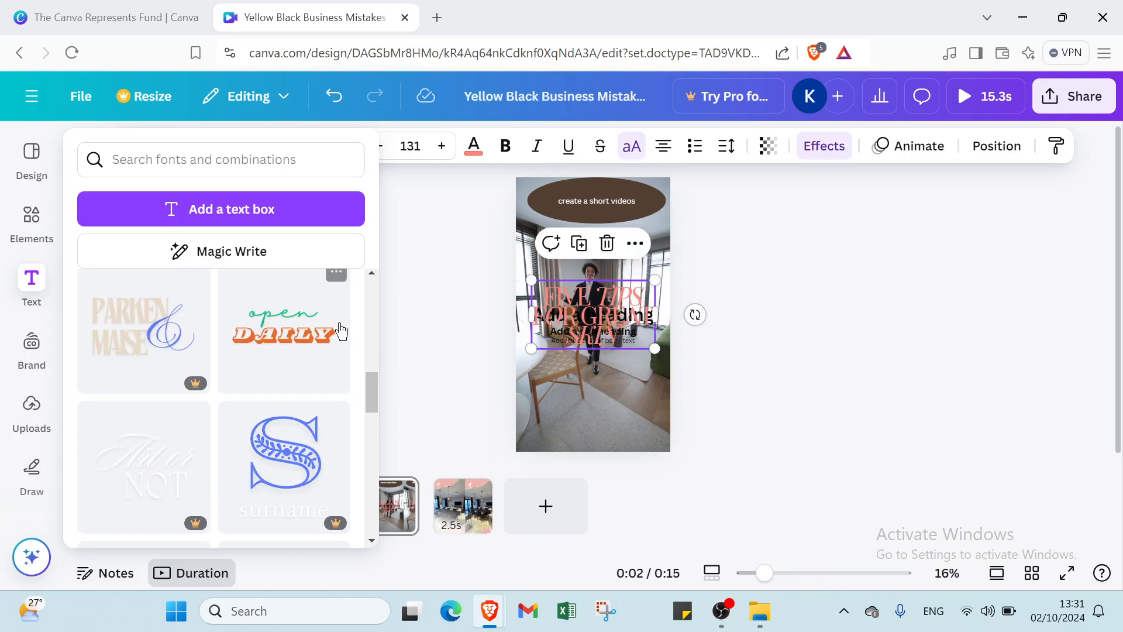
click(326, 338)
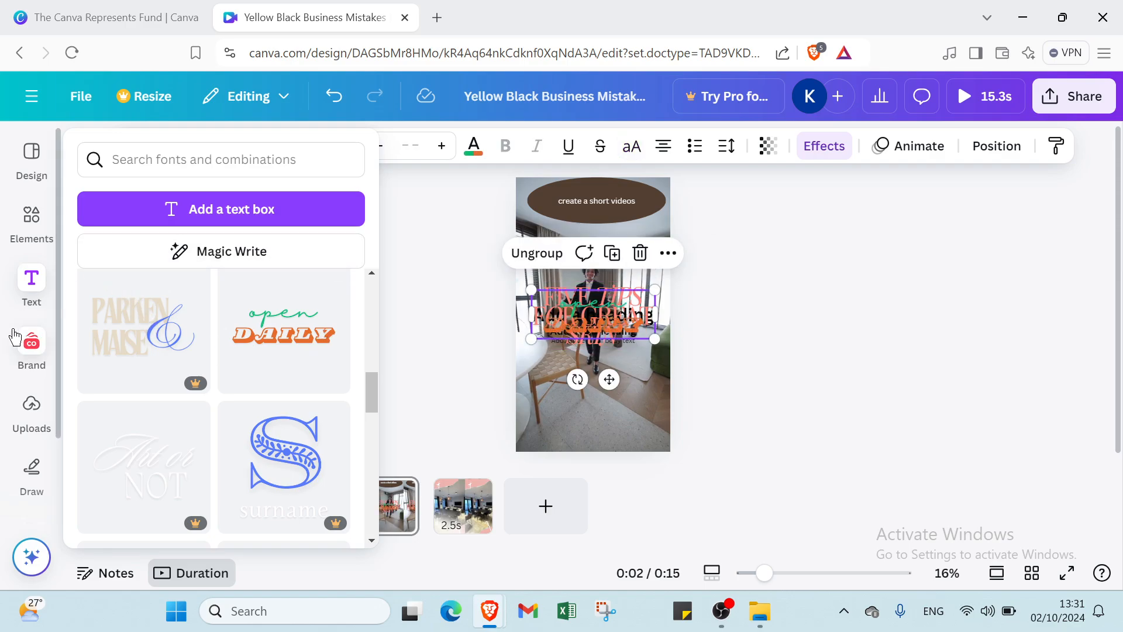
Step: Look through the Brand Kit options for logos, colors, fonts, brand voice, photos, graphics and icons
click(31, 345)
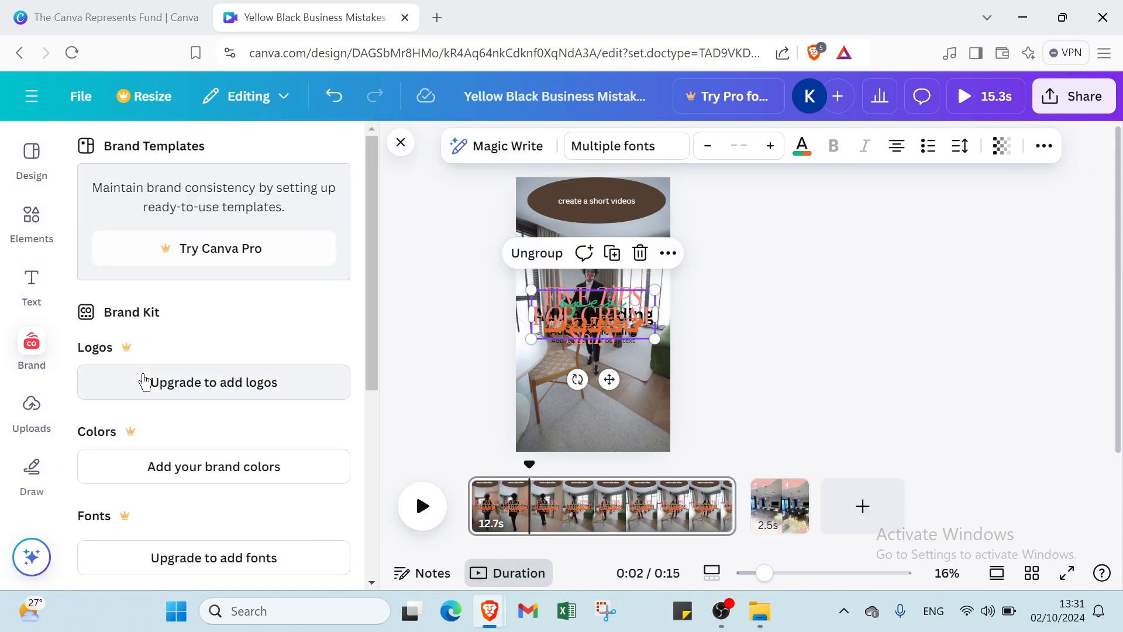
scroll(150, 377, down, 1)
scroll(87, 292, down, 3)
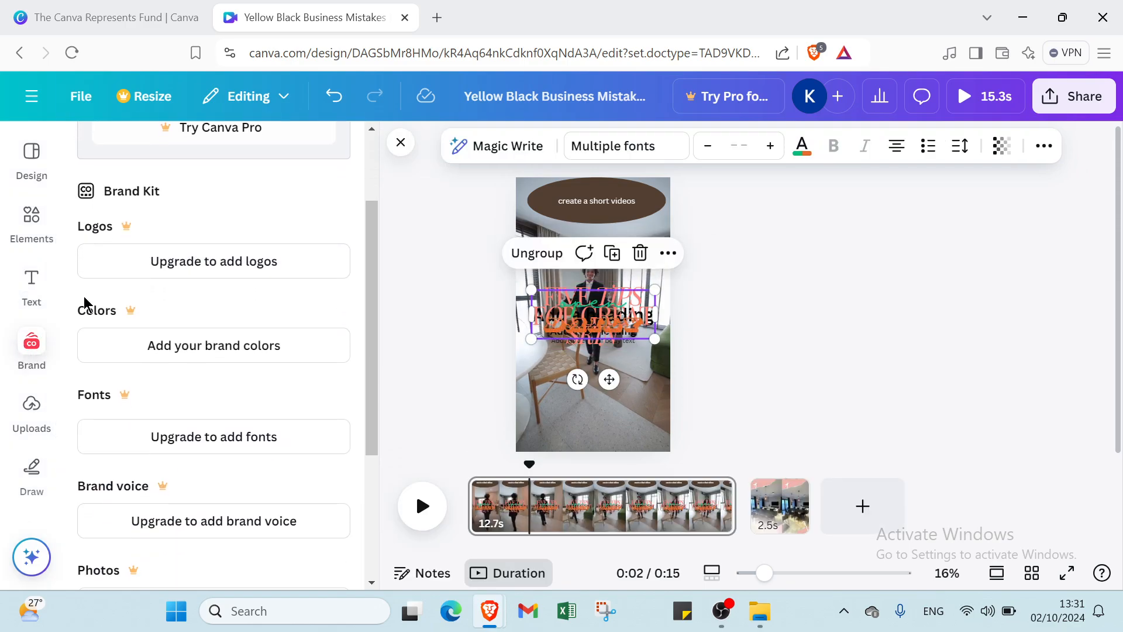
scroll(94, 291, down, 2)
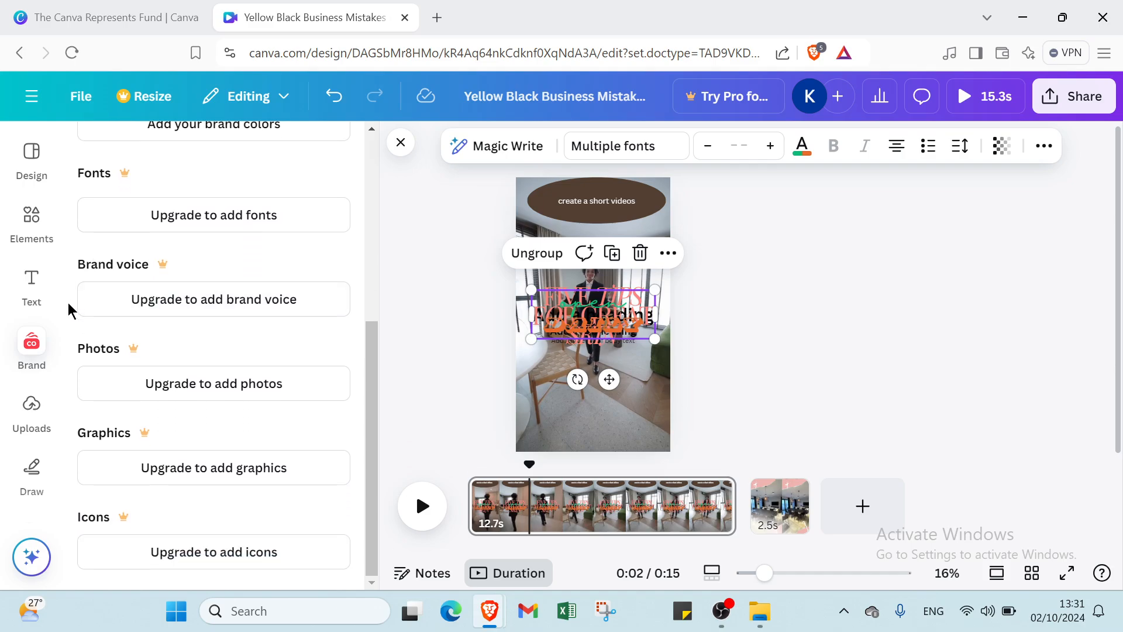
Step: Open the Record yourself studio and allow access to the camera and microphone
click(30, 408)
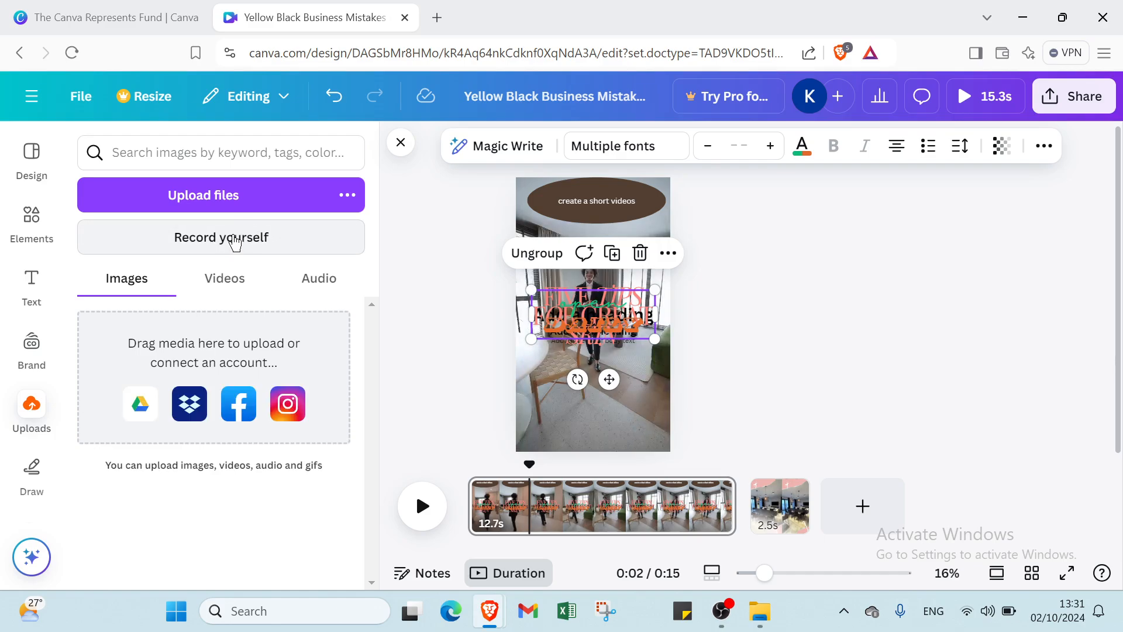
click(235, 243)
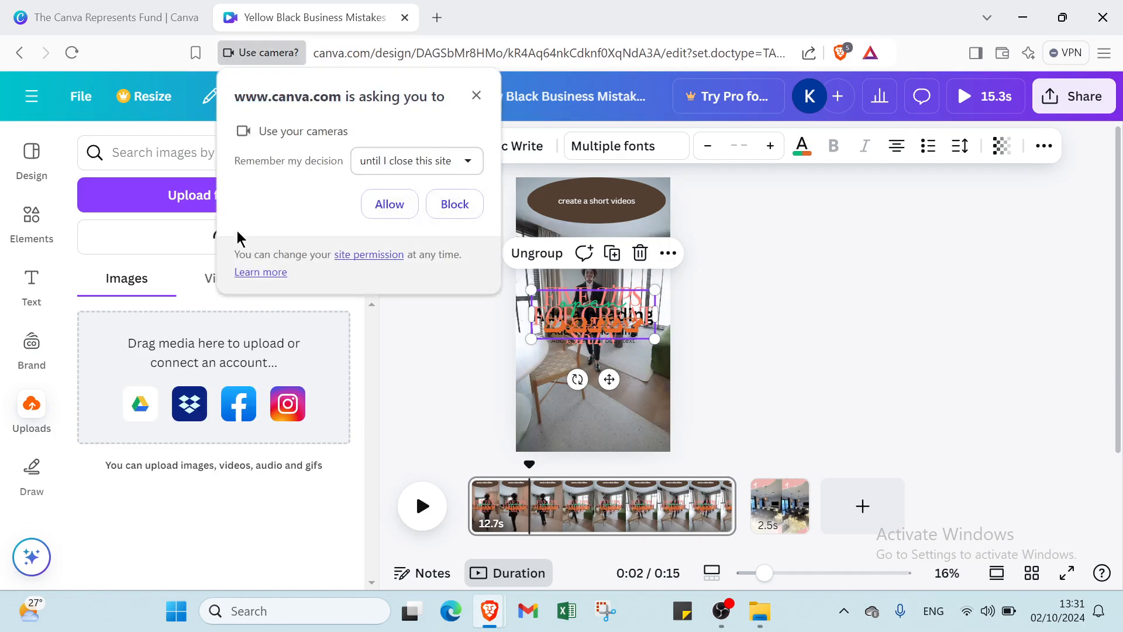
click(380, 206)
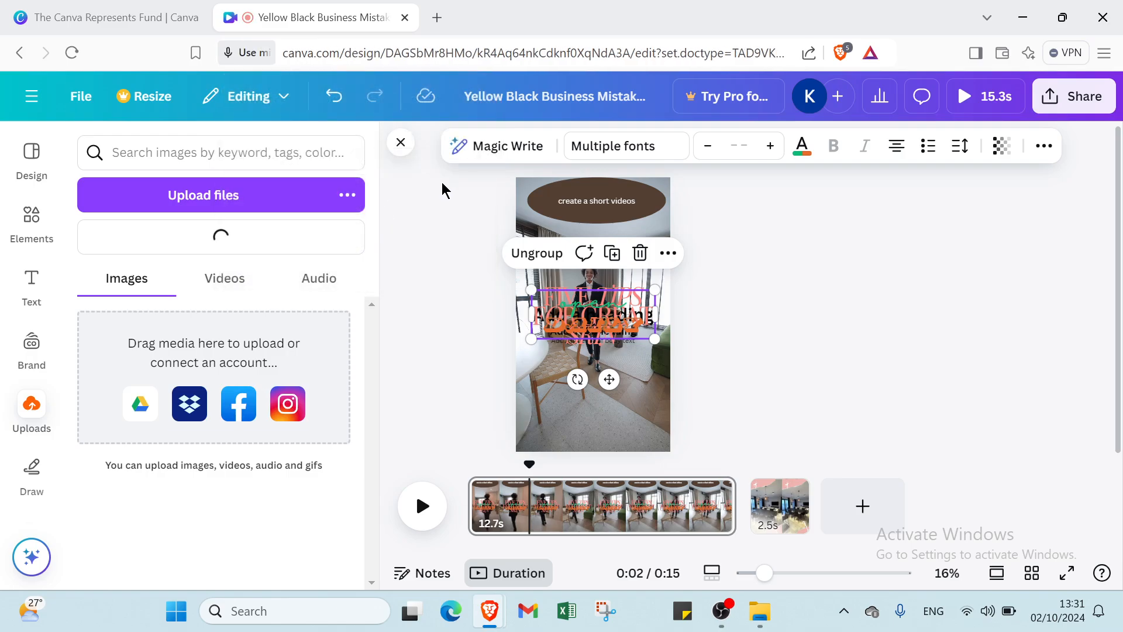
click(390, 203)
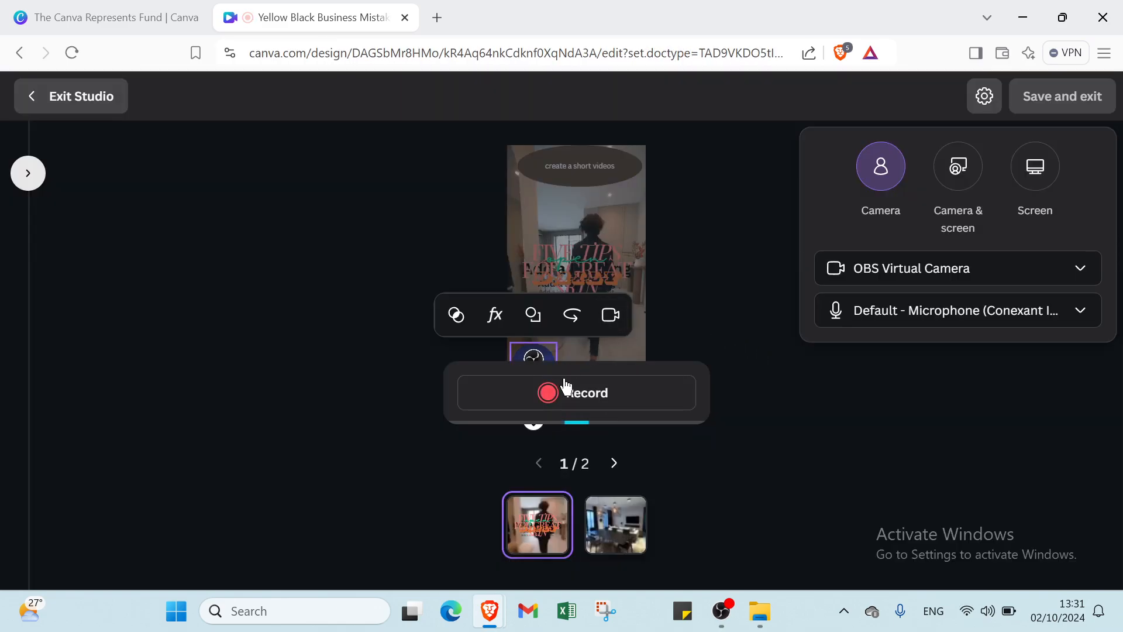
Step: Record a short camera clip over the first page, delete that recording and exit the studio
click(565, 391)
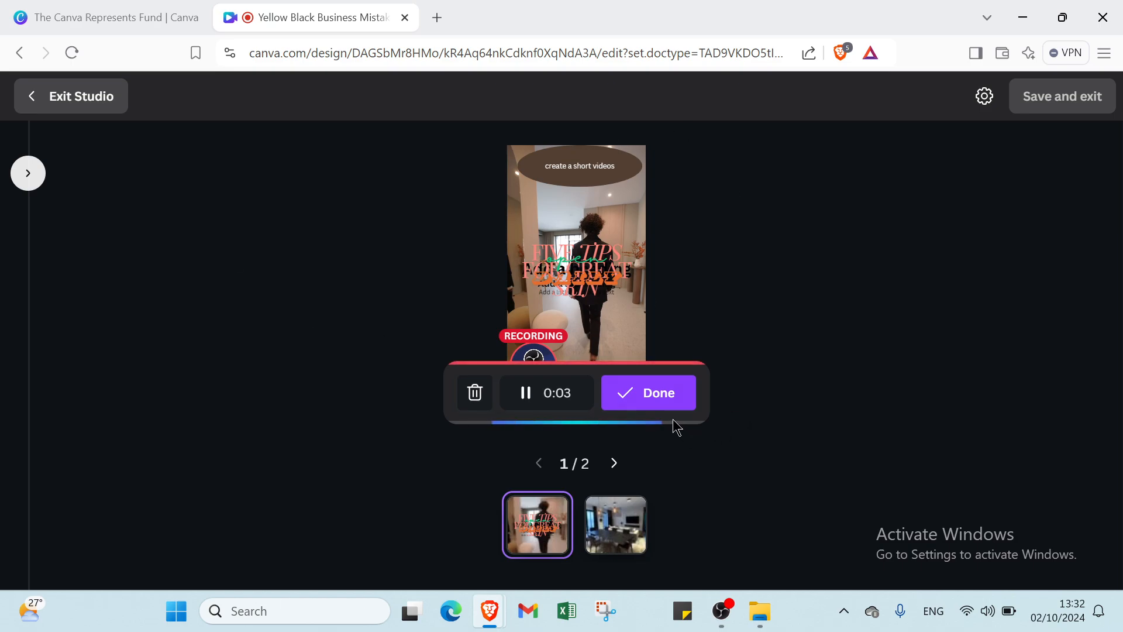
click(672, 399)
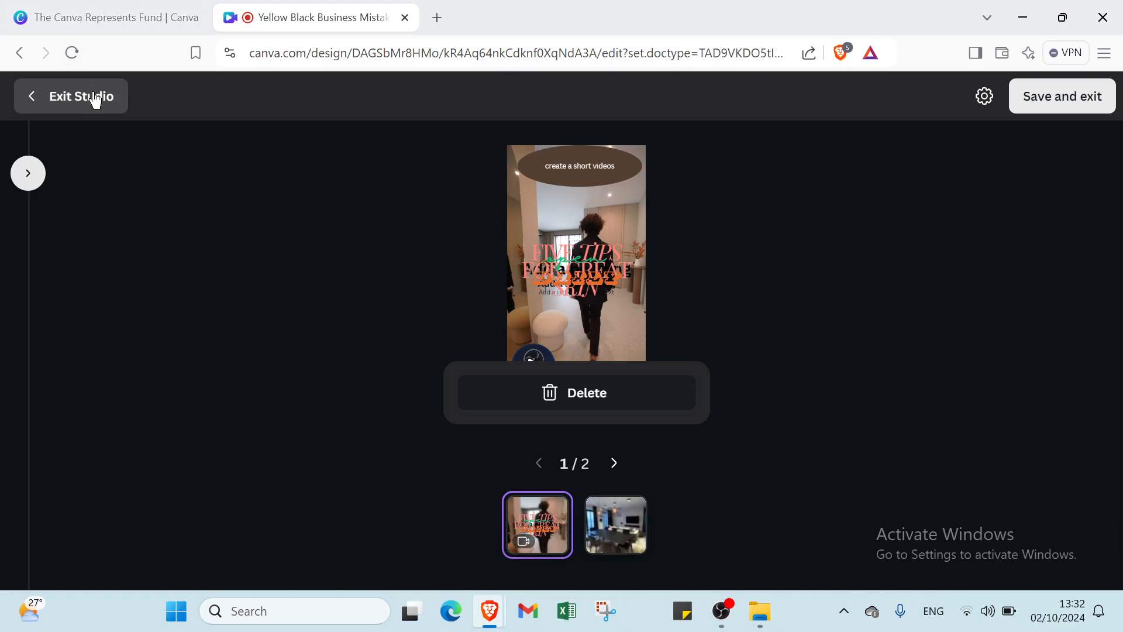
click(595, 390)
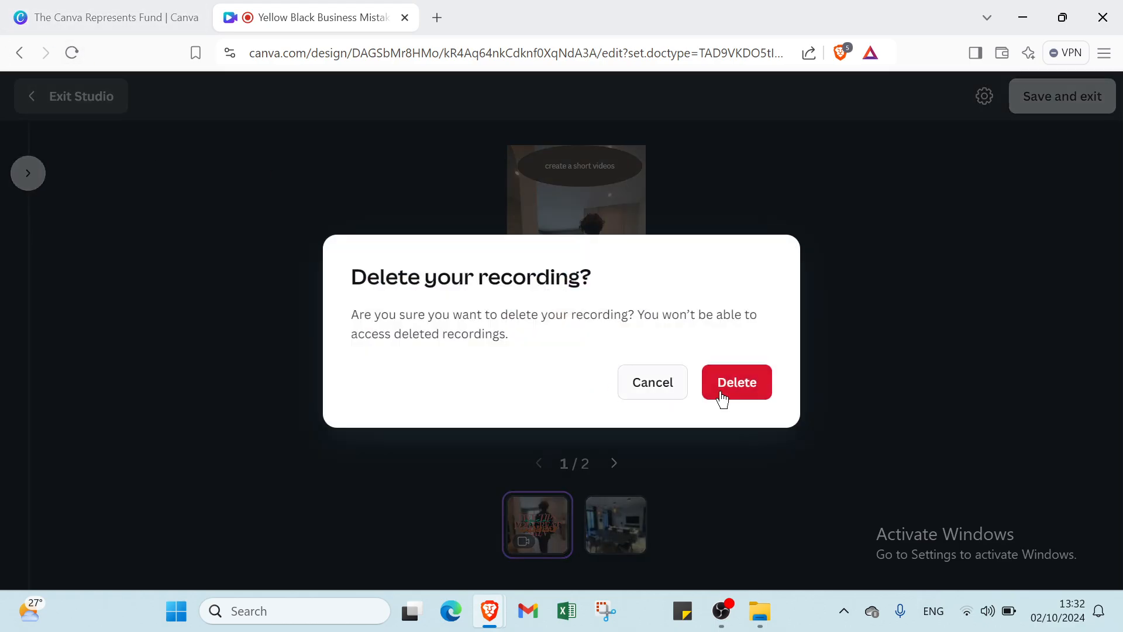
click(750, 393)
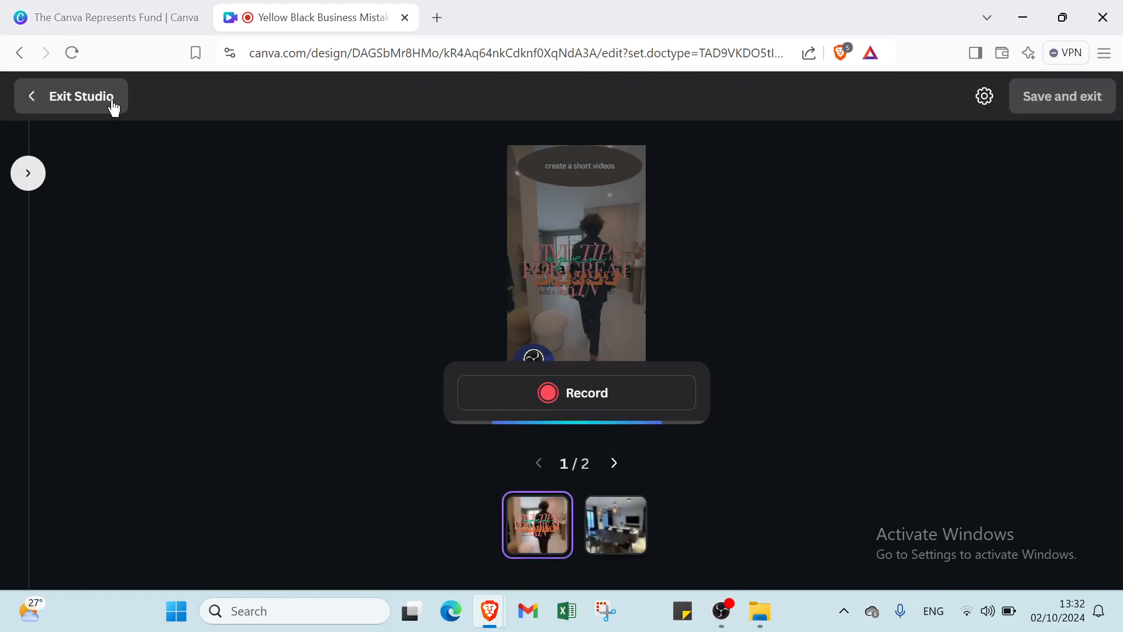
click(82, 96)
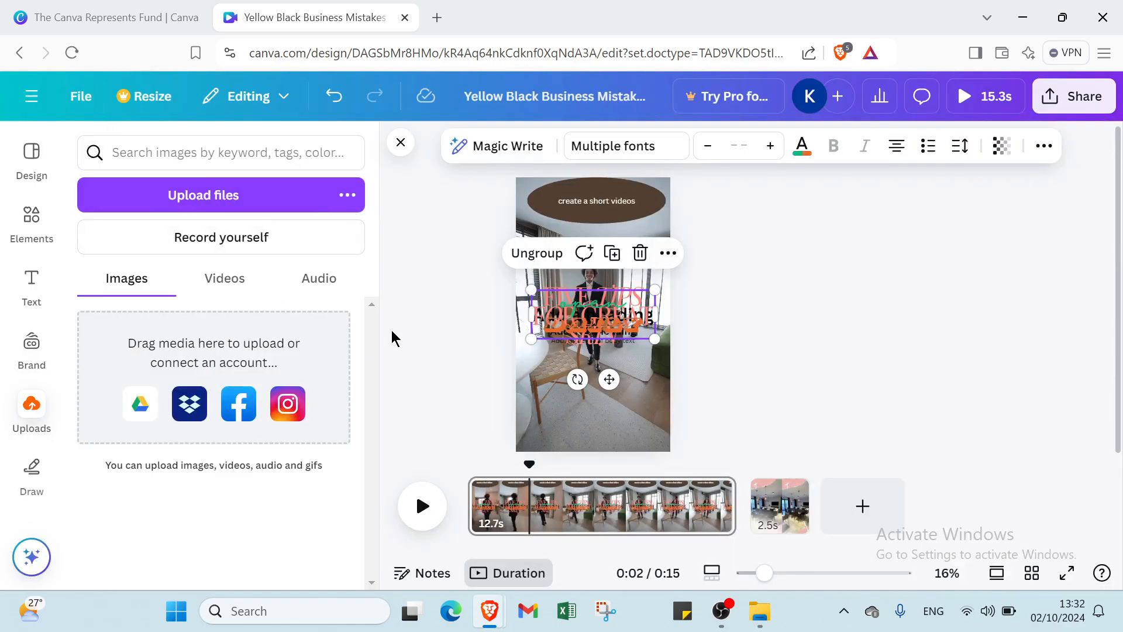
Step: Draw a freehand blue pen scribble over the upper half of the first page and erase it
click(48, 484)
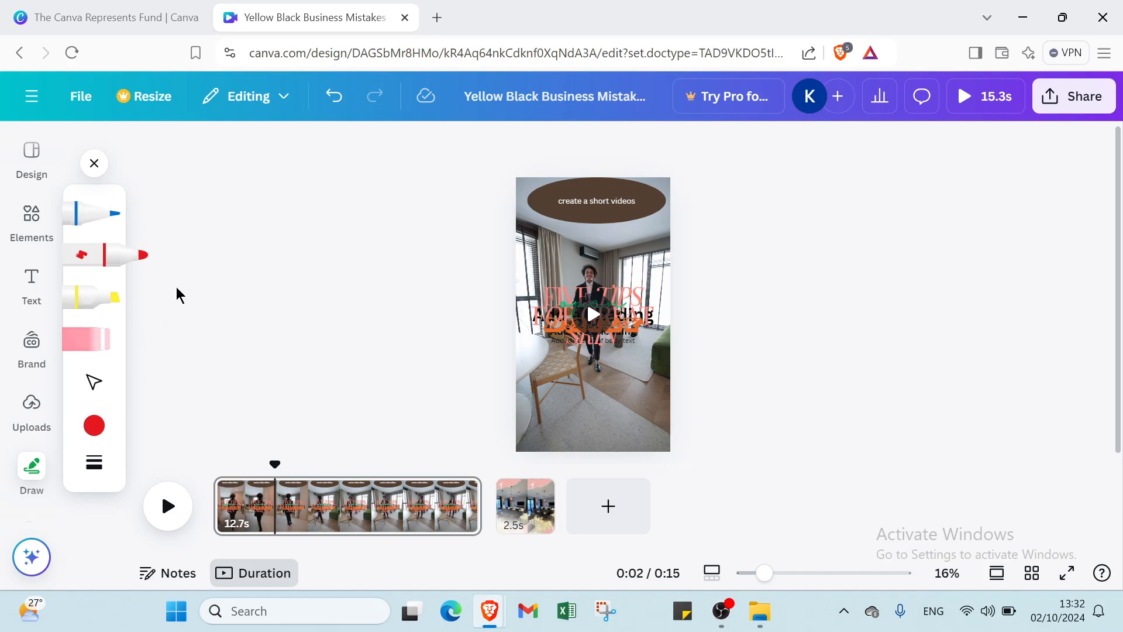
click(110, 220)
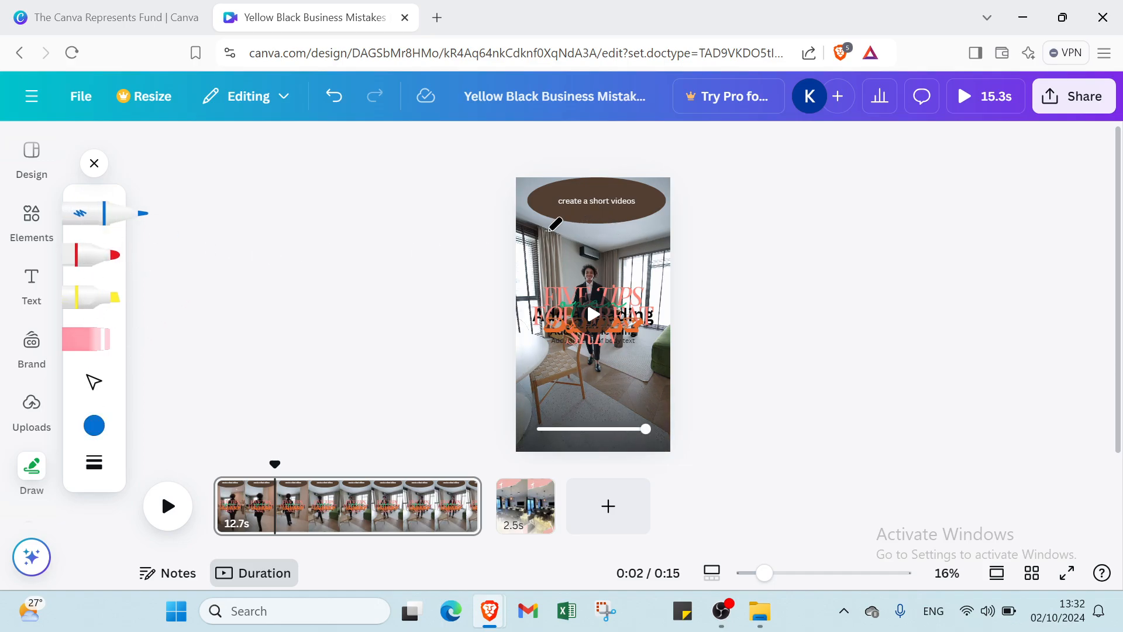
mouse_move(549, 219)
mouse_down()
mouse_move(555, 284)
mouse_move(563, 244)
mouse_move(598, 222)
mouse_move(588, 278)
mouse_move(550, 281)
mouse_move(591, 226)
mouse_up()
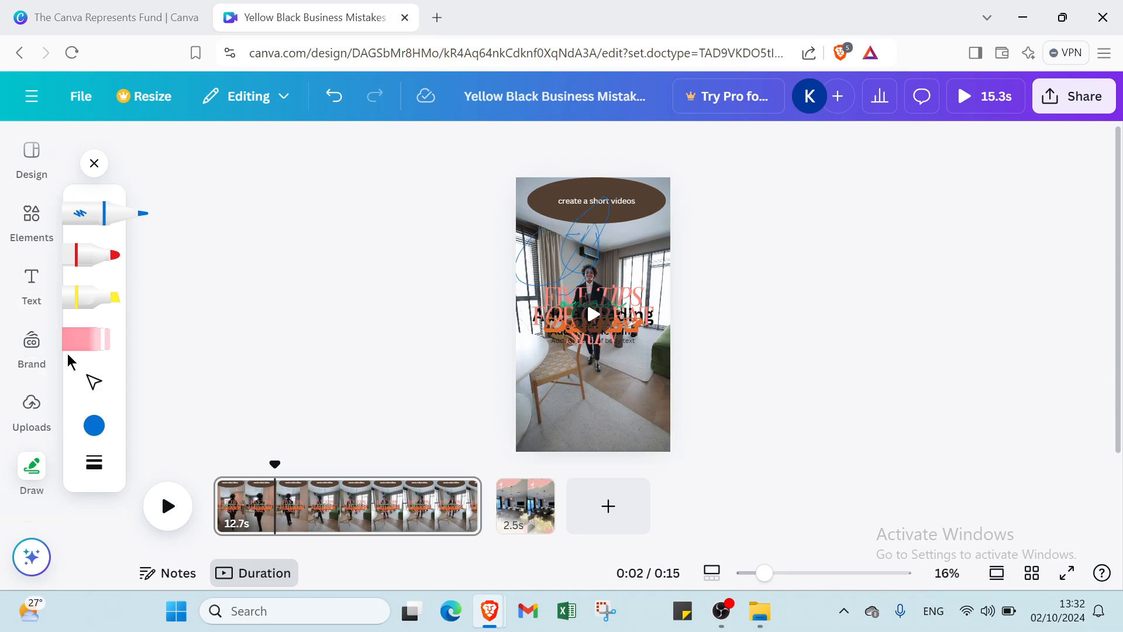
click(80, 342)
mouse_move(544, 258)
mouse_down()
mouse_move(574, 250)
mouse_move(584, 223)
mouse_move(585, 232)
mouse_up()
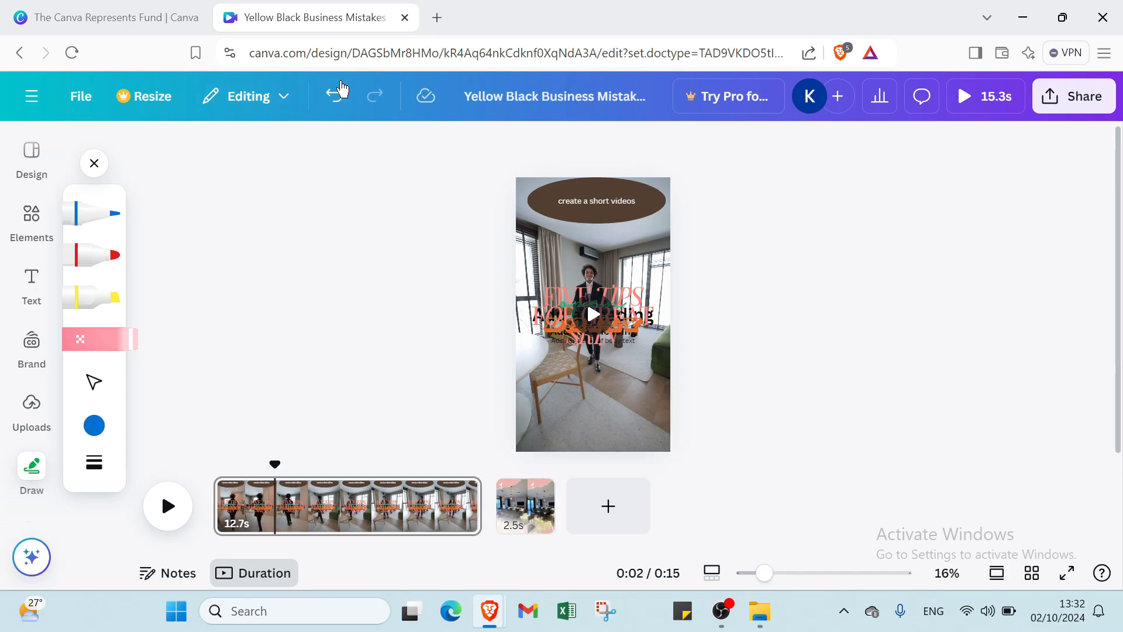
Step: Undo all edits back to the original yellow "All the mistakes I made in my first year of business" template and close the drawing tools
click(333, 95)
click(336, 93)
click(336, 93)
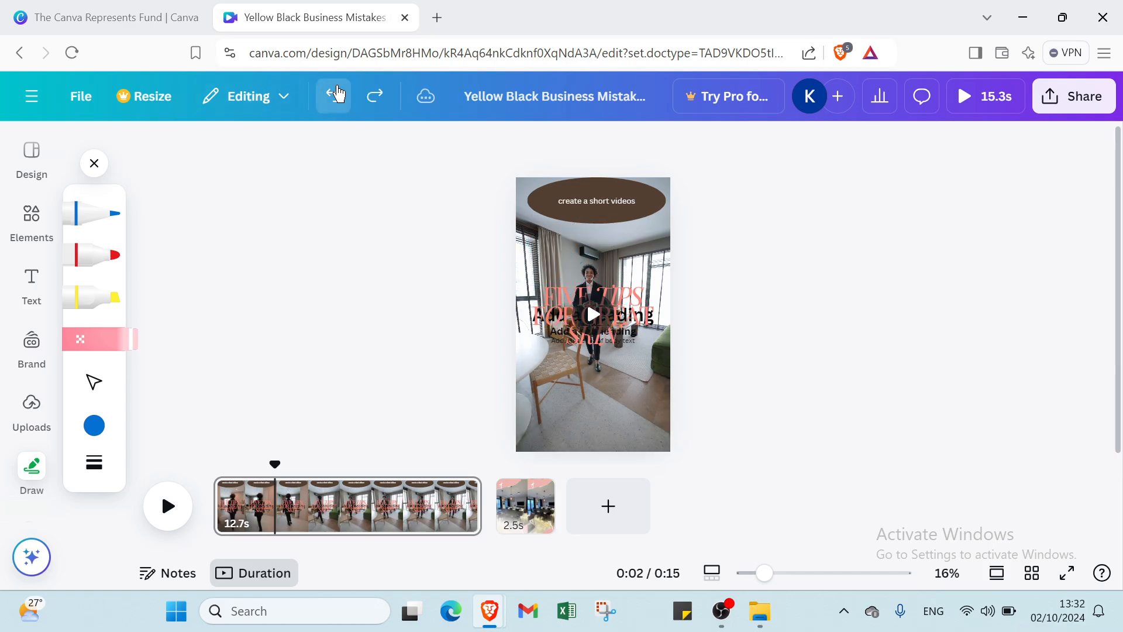
click(336, 94)
click(337, 94)
click(336, 94)
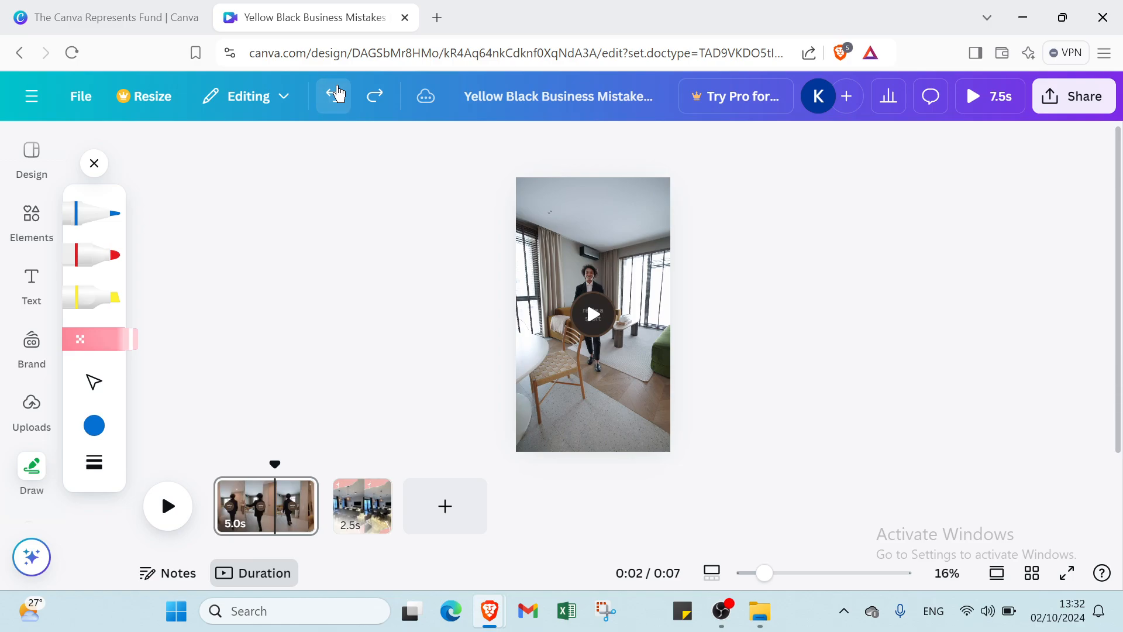
click(336, 94)
click(336, 93)
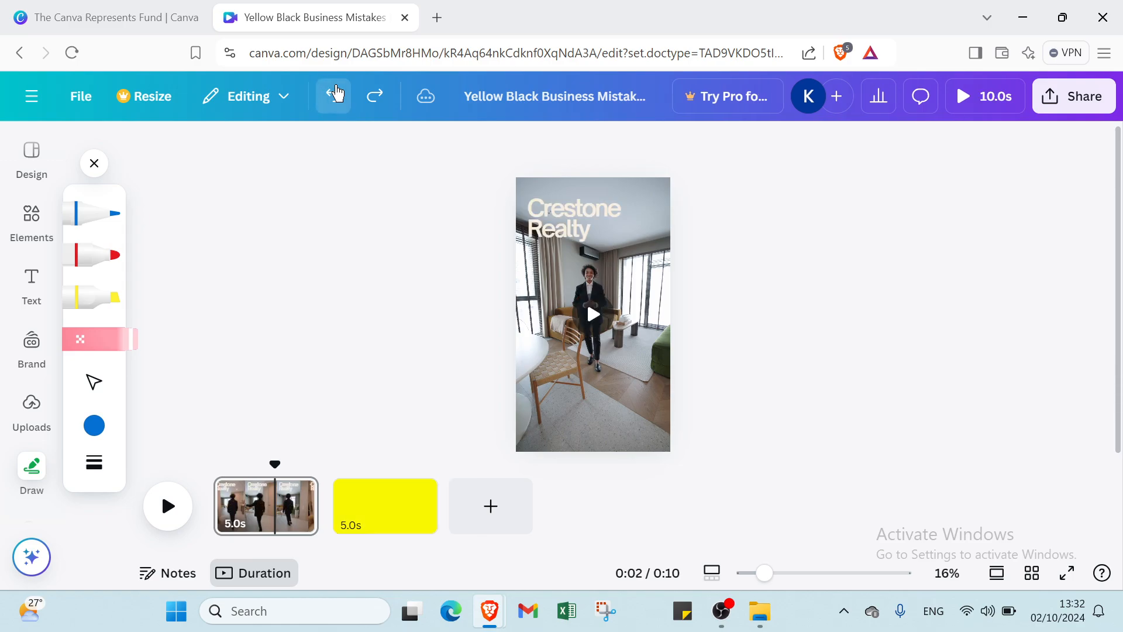
click(337, 90)
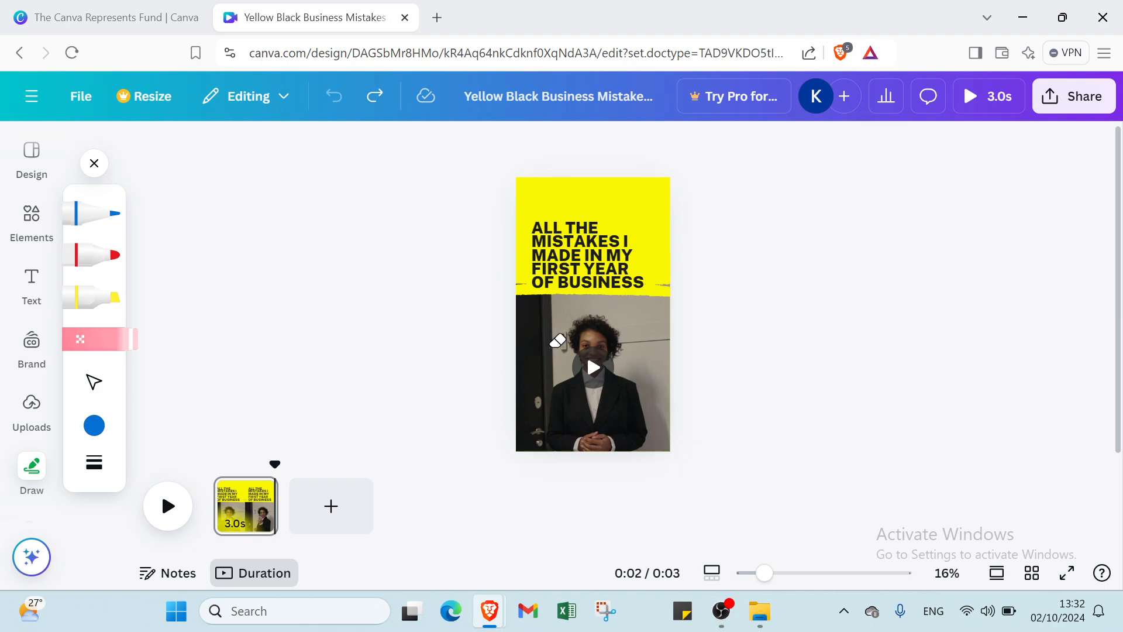
click(94, 164)
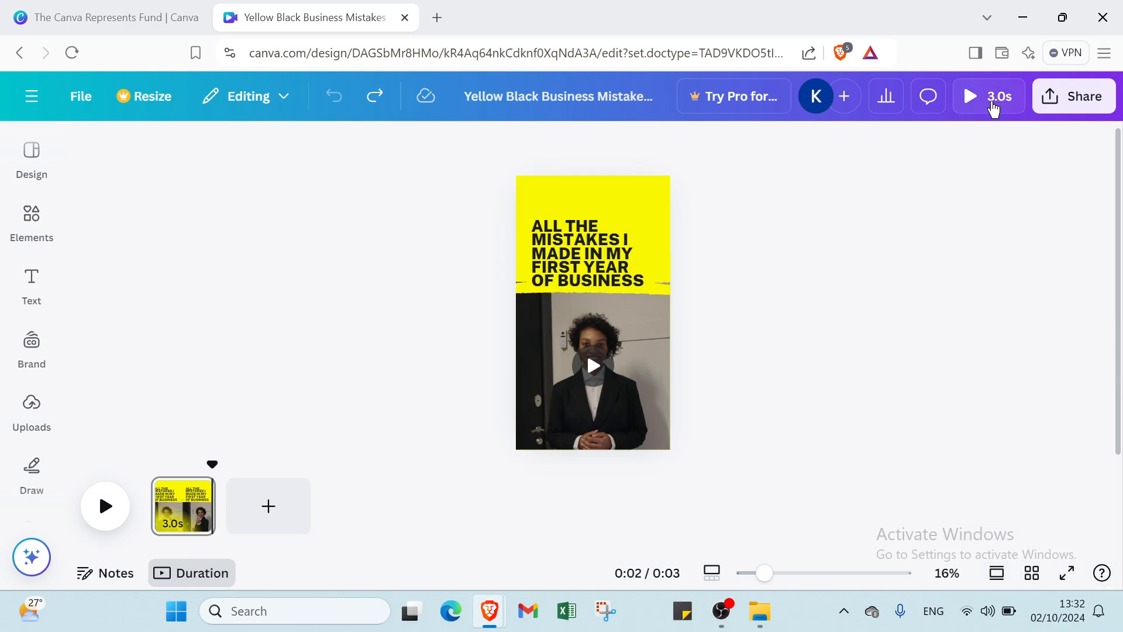
Step: Play the full preview of the restored yellow template video and close it
click(993, 107)
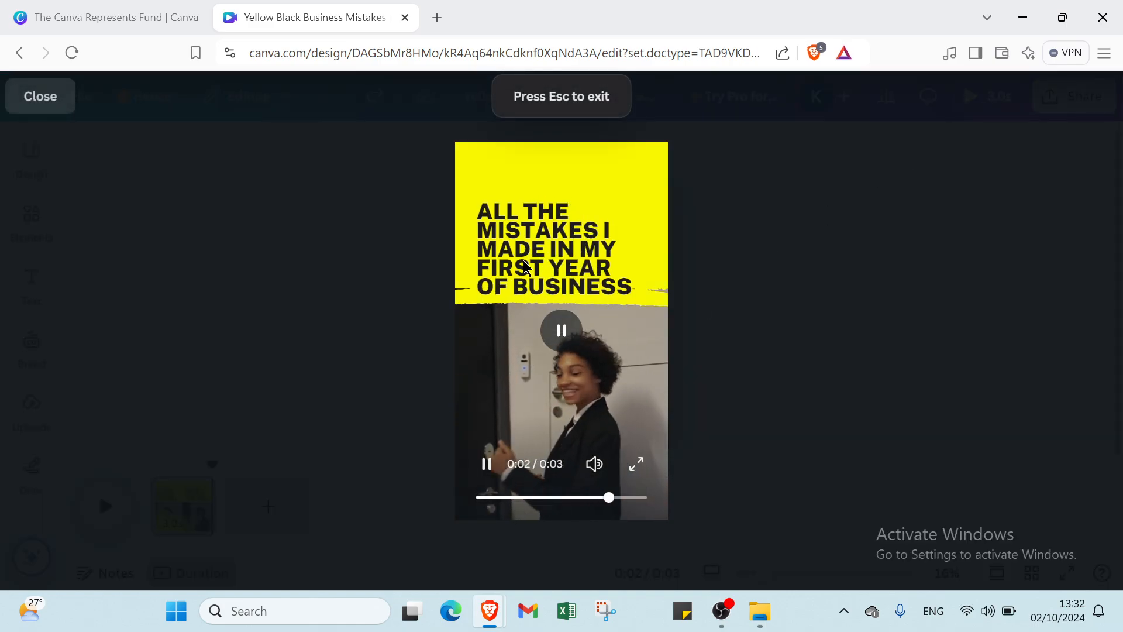
click(51, 106)
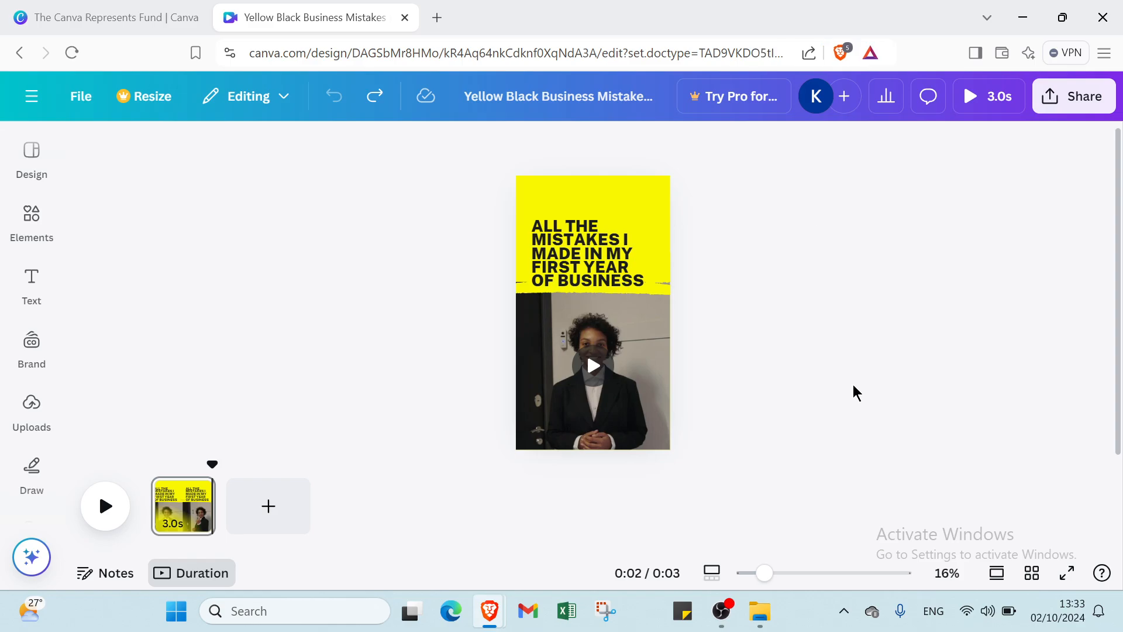
Step: Leave the design for the Canva home page and show the Design spotlight options on the Canva Represents Fund page
click(20, 52)
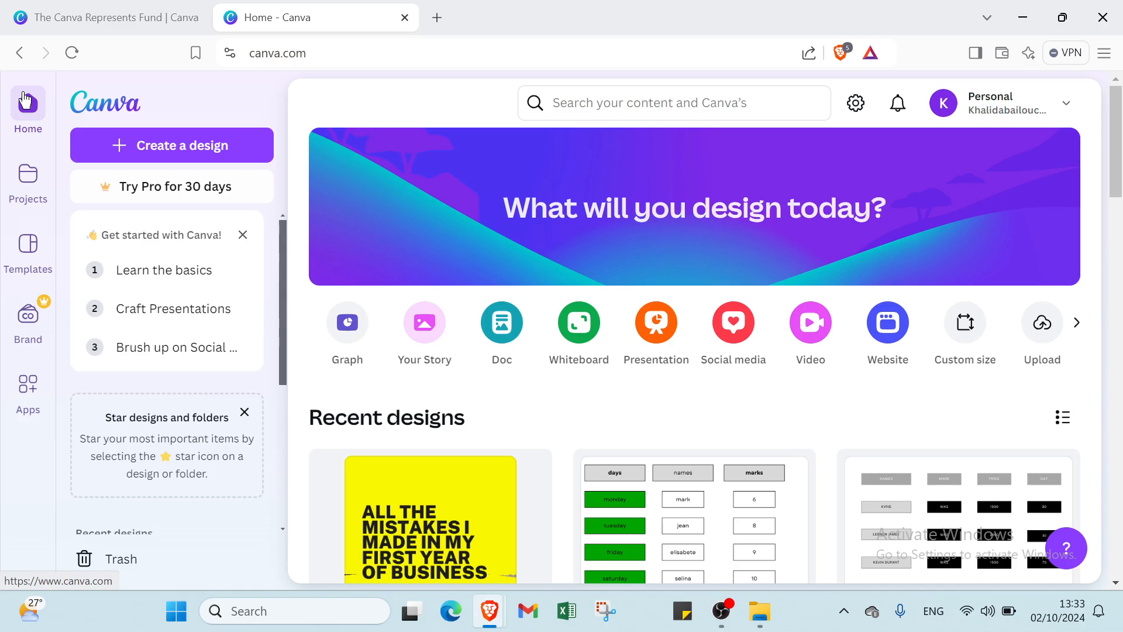
click(58, 16)
mouse_move(178, 105)
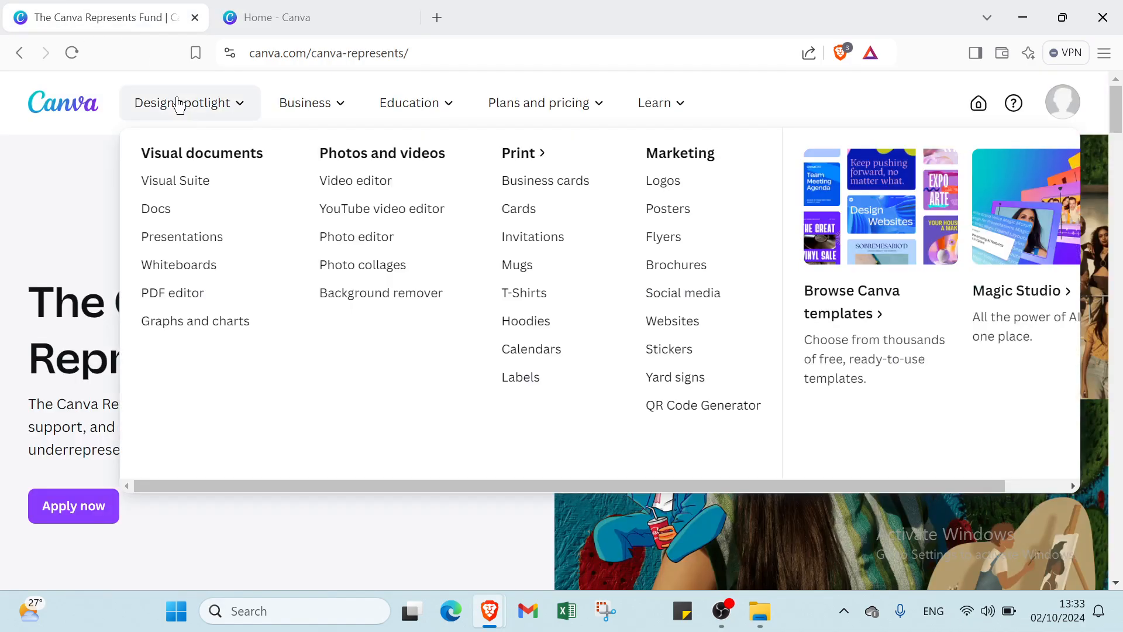